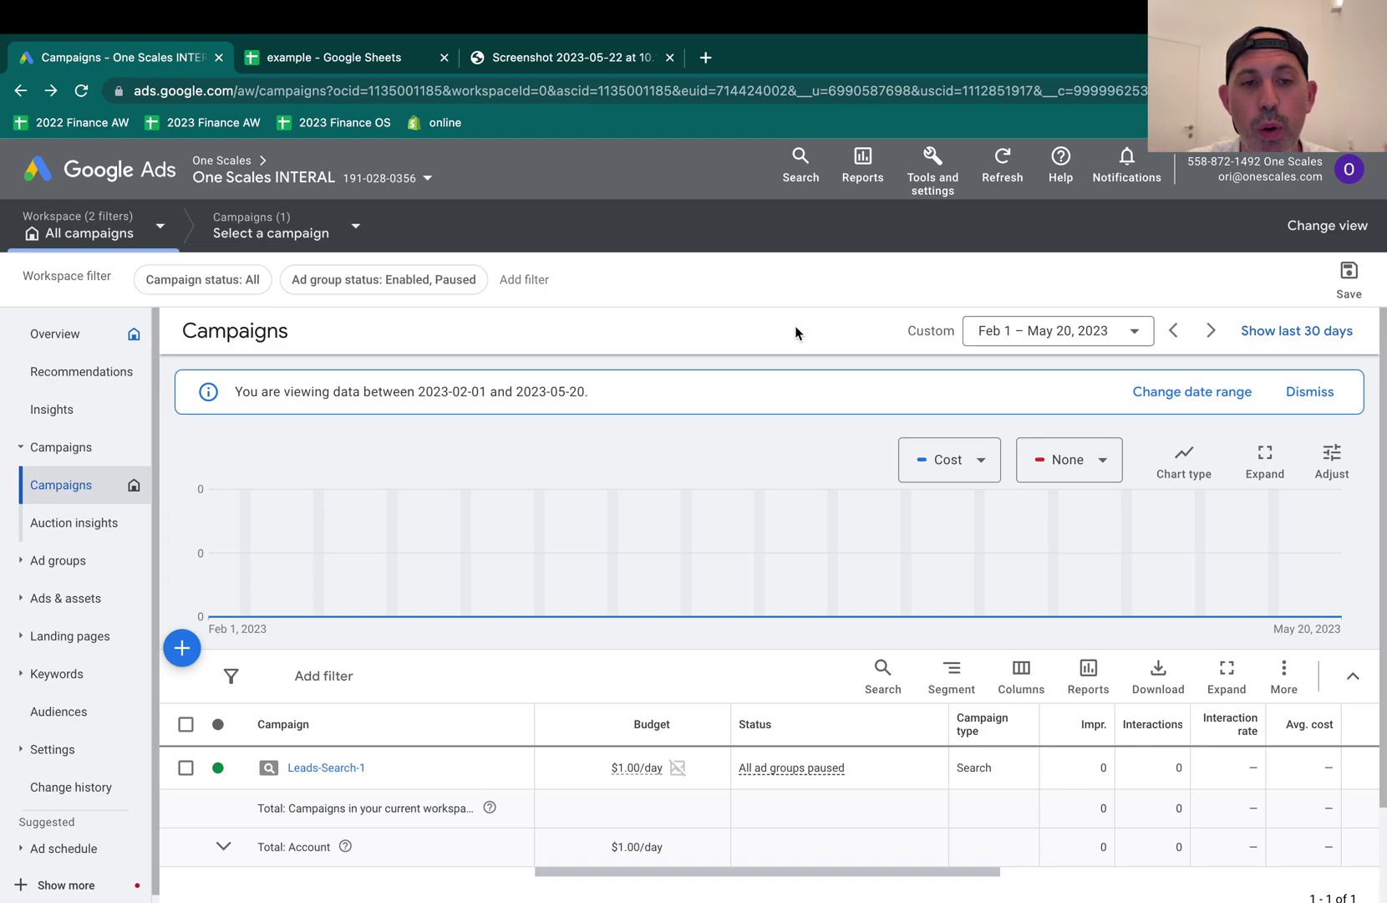
# Check the Segment > Time options, close them unapplied, and switch to the example spreadsheet.
pyautogui.click(951, 679)
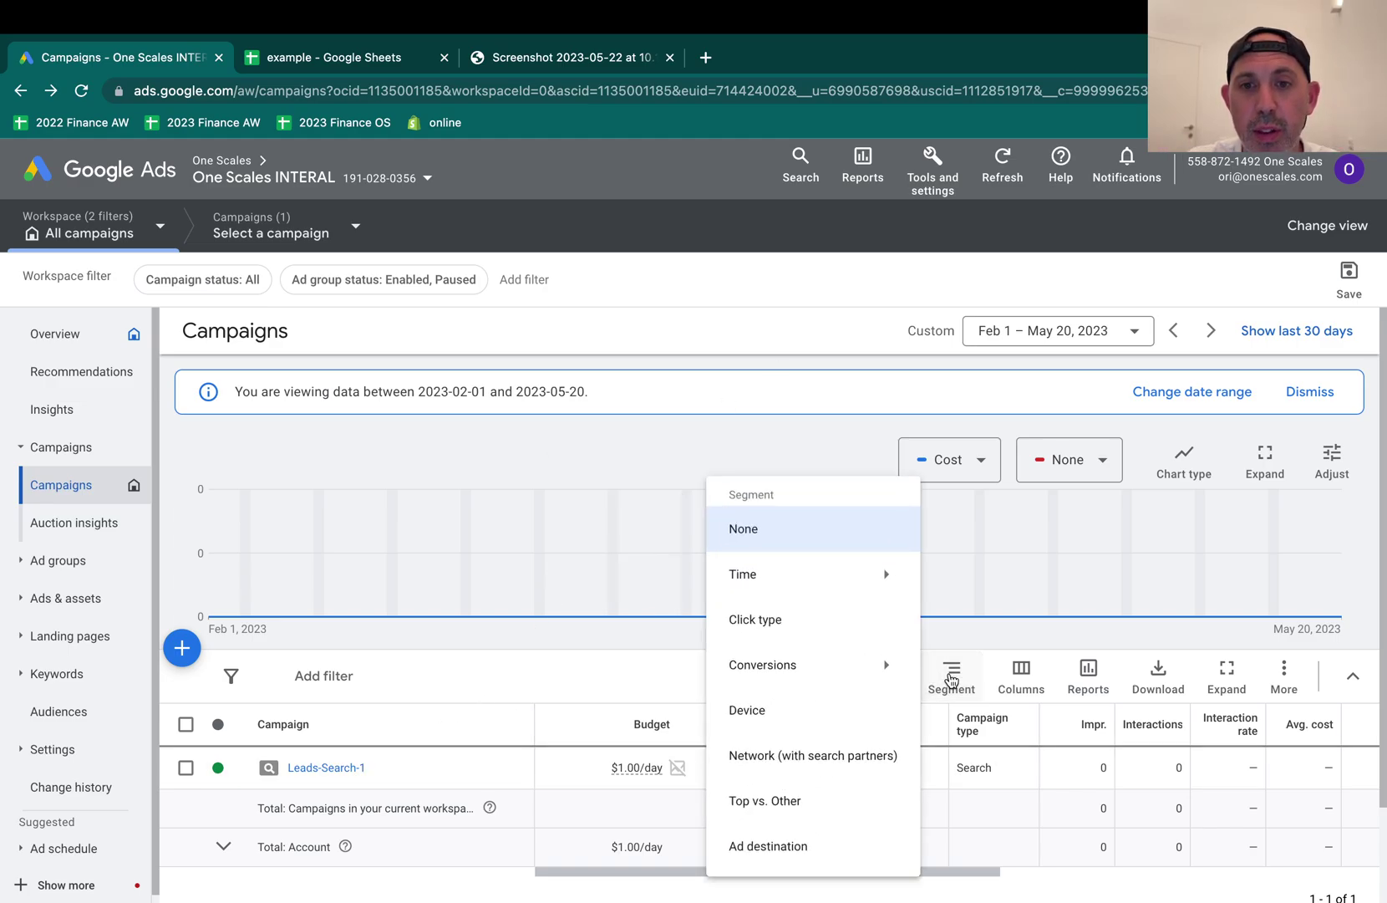
pyautogui.moveTo(842, 585)
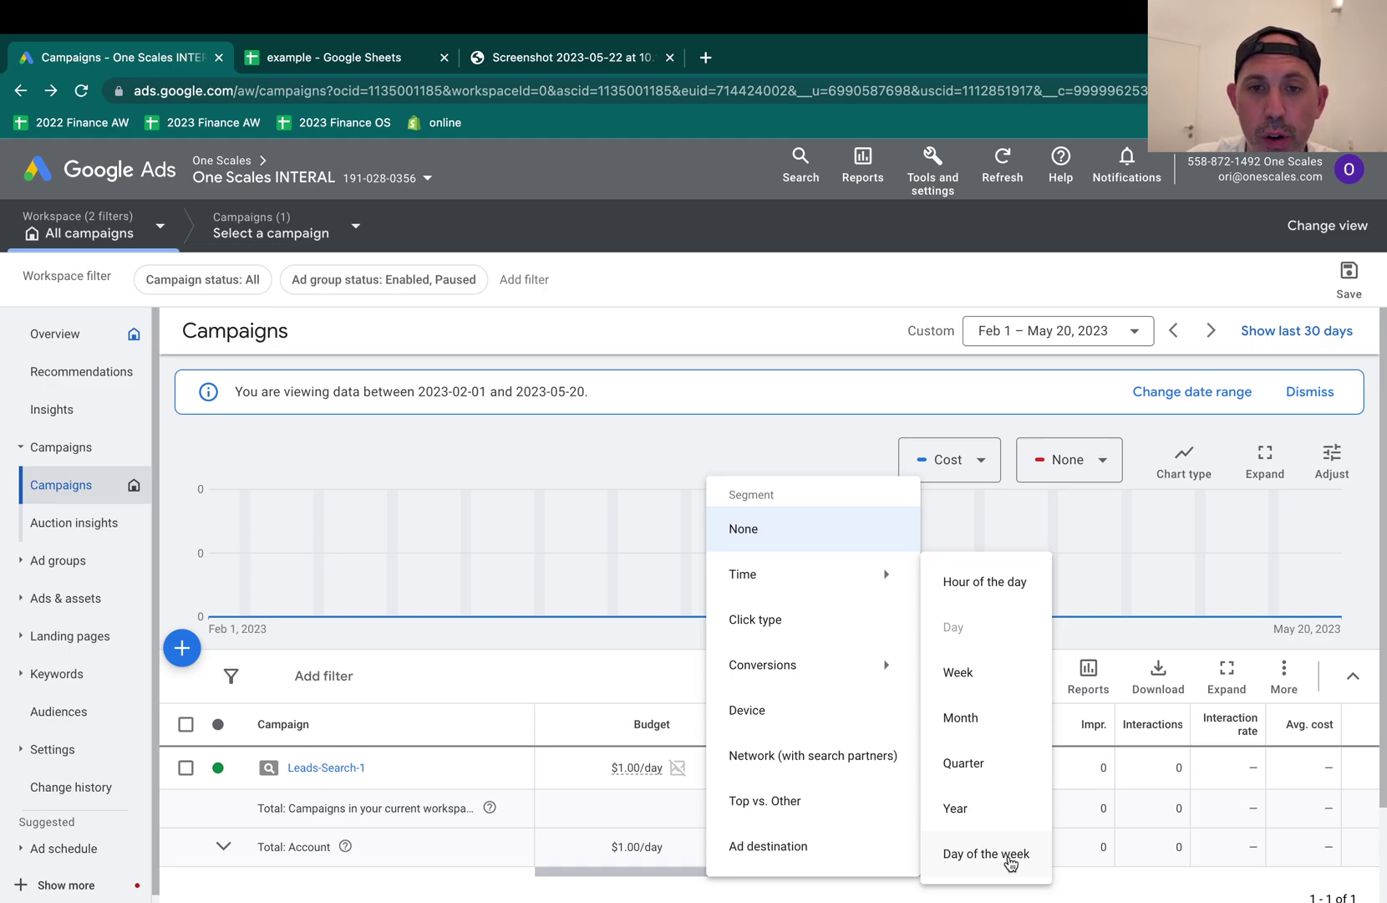
pyautogui.click(658, 671)
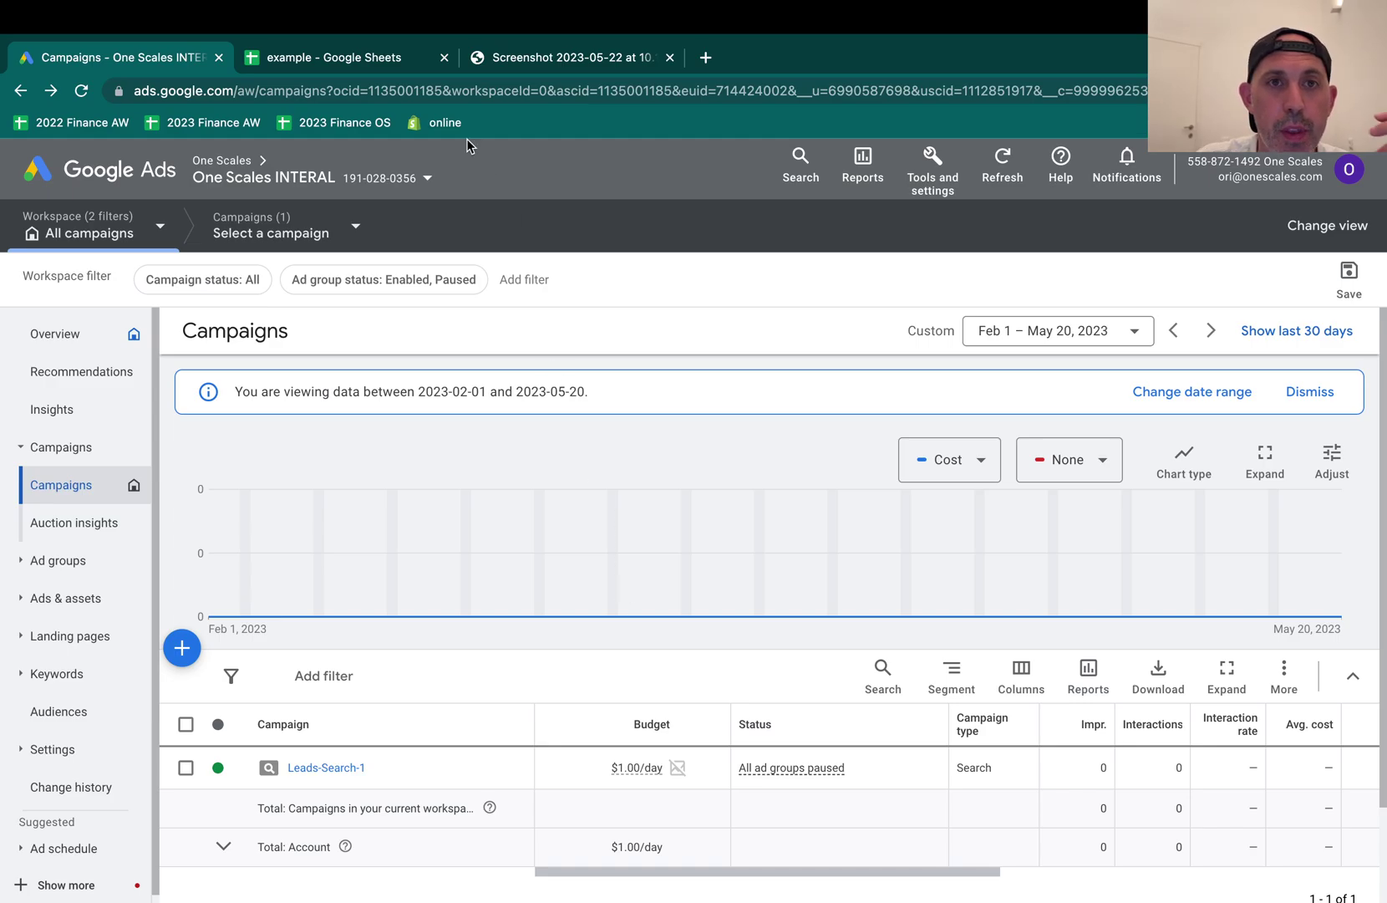
pyautogui.click(398, 60)
# Select the Sunday–Saturday names and inspect the AVERAGE formulas in B2 and C2.
pyautogui.click(583, 550)
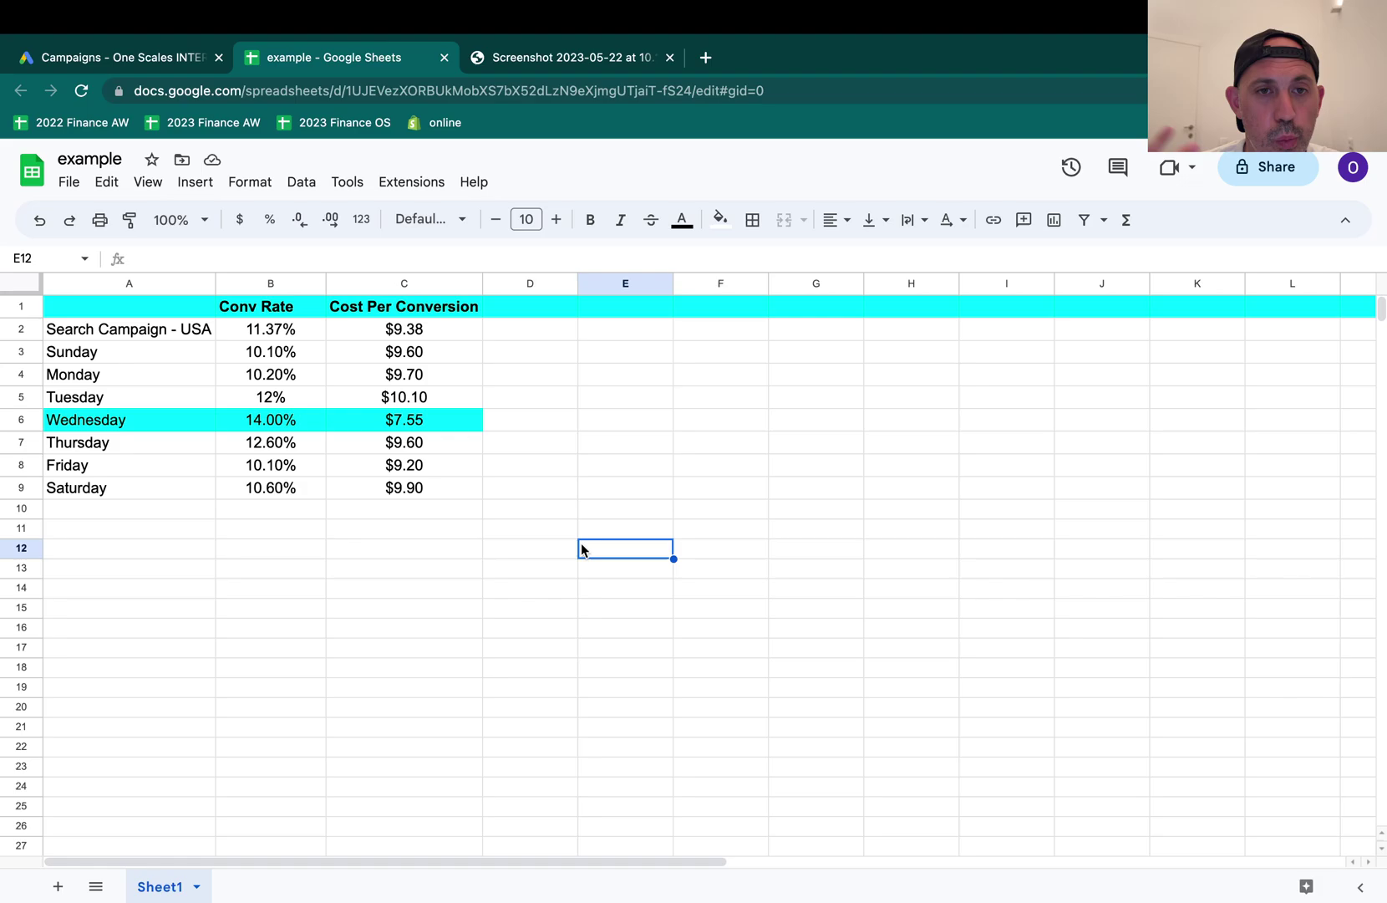
pyautogui.click(545, 483)
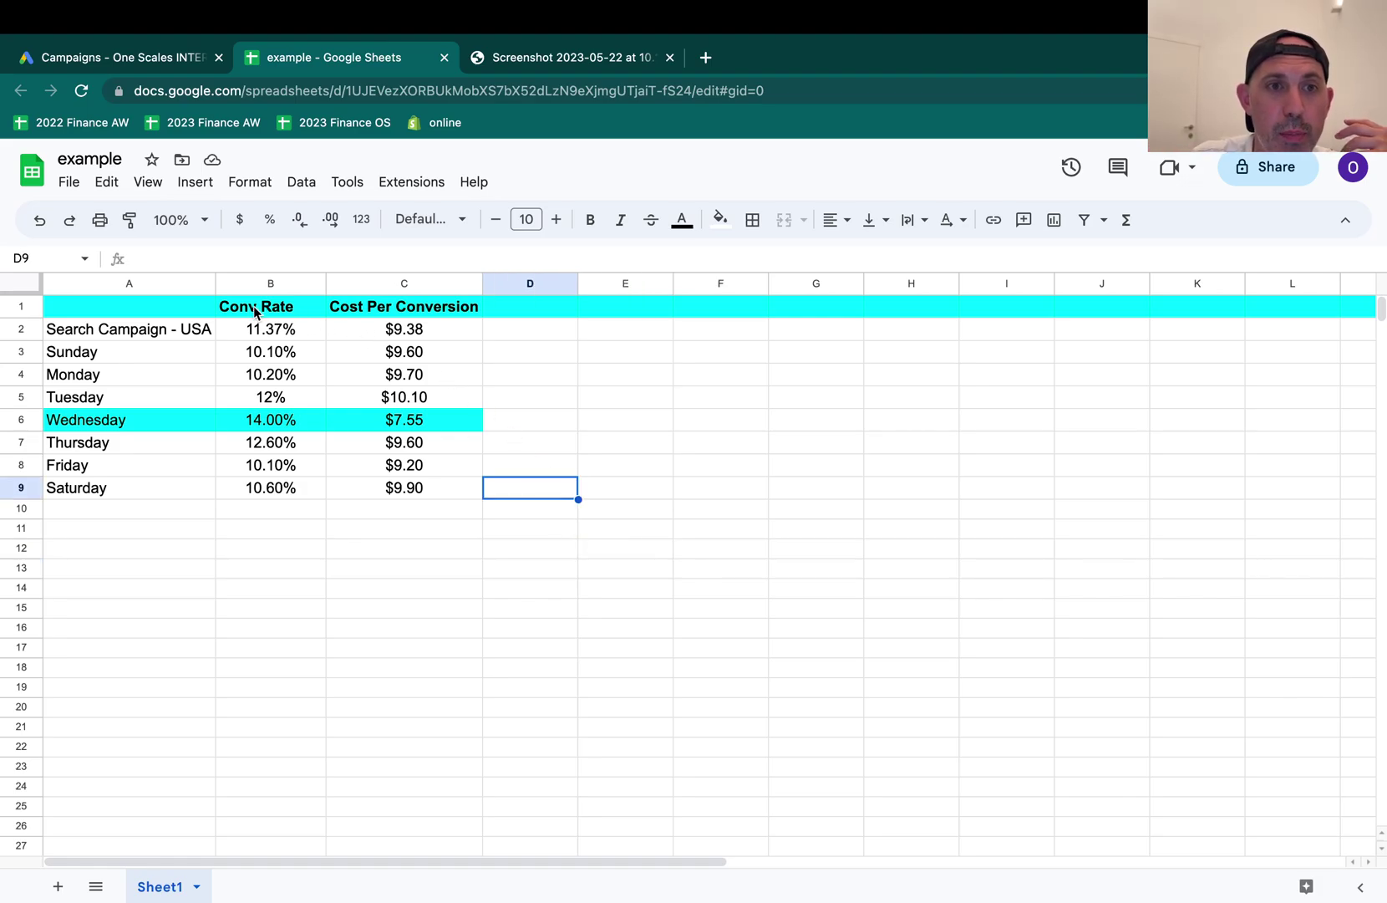
pyautogui.moveTo(148, 351); pyautogui.dragTo(142, 487)
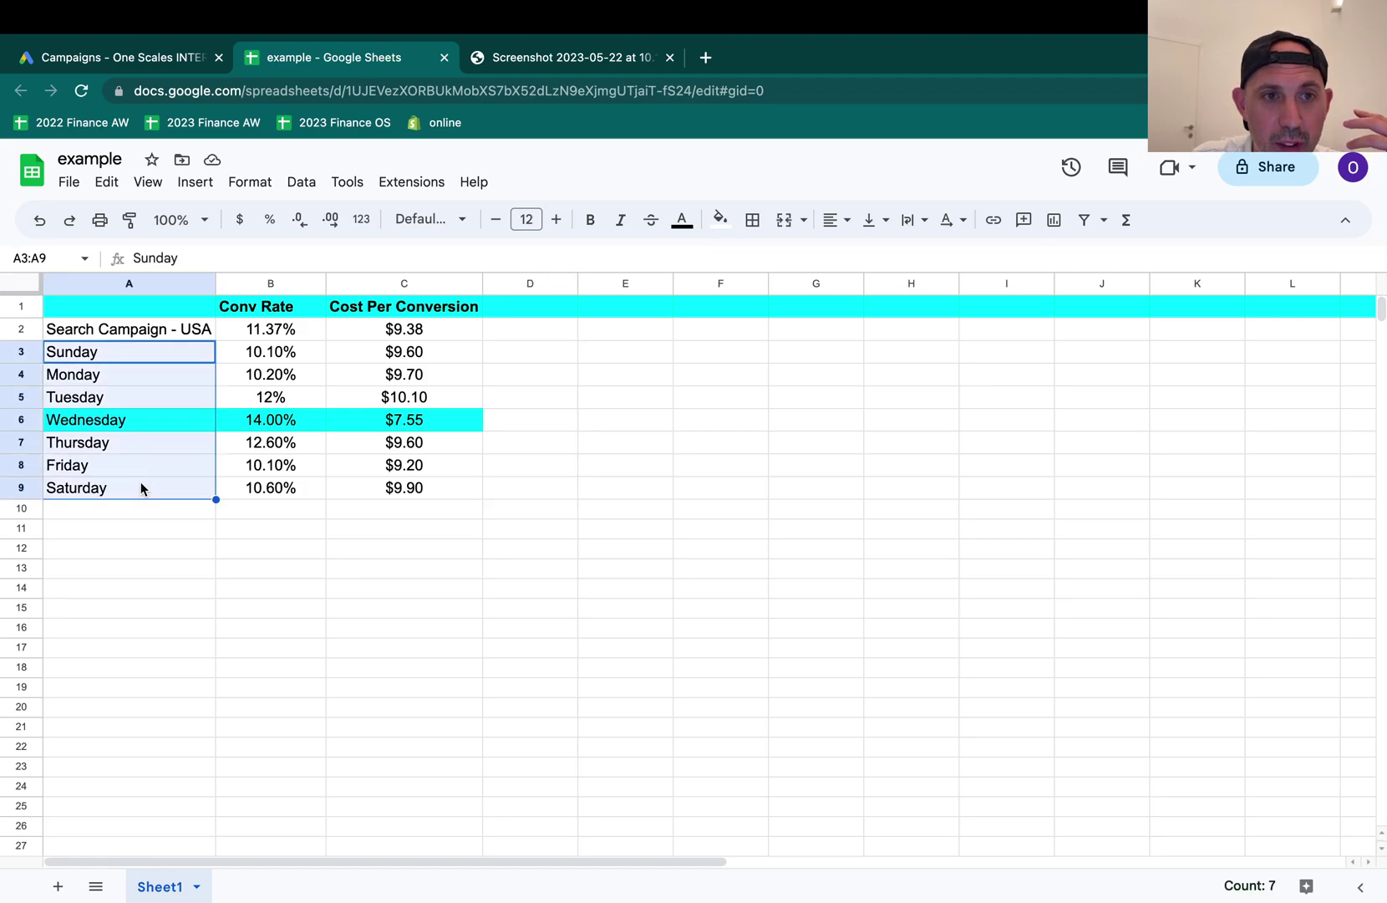
pyautogui.click(169, 337)
pyautogui.click(302, 336)
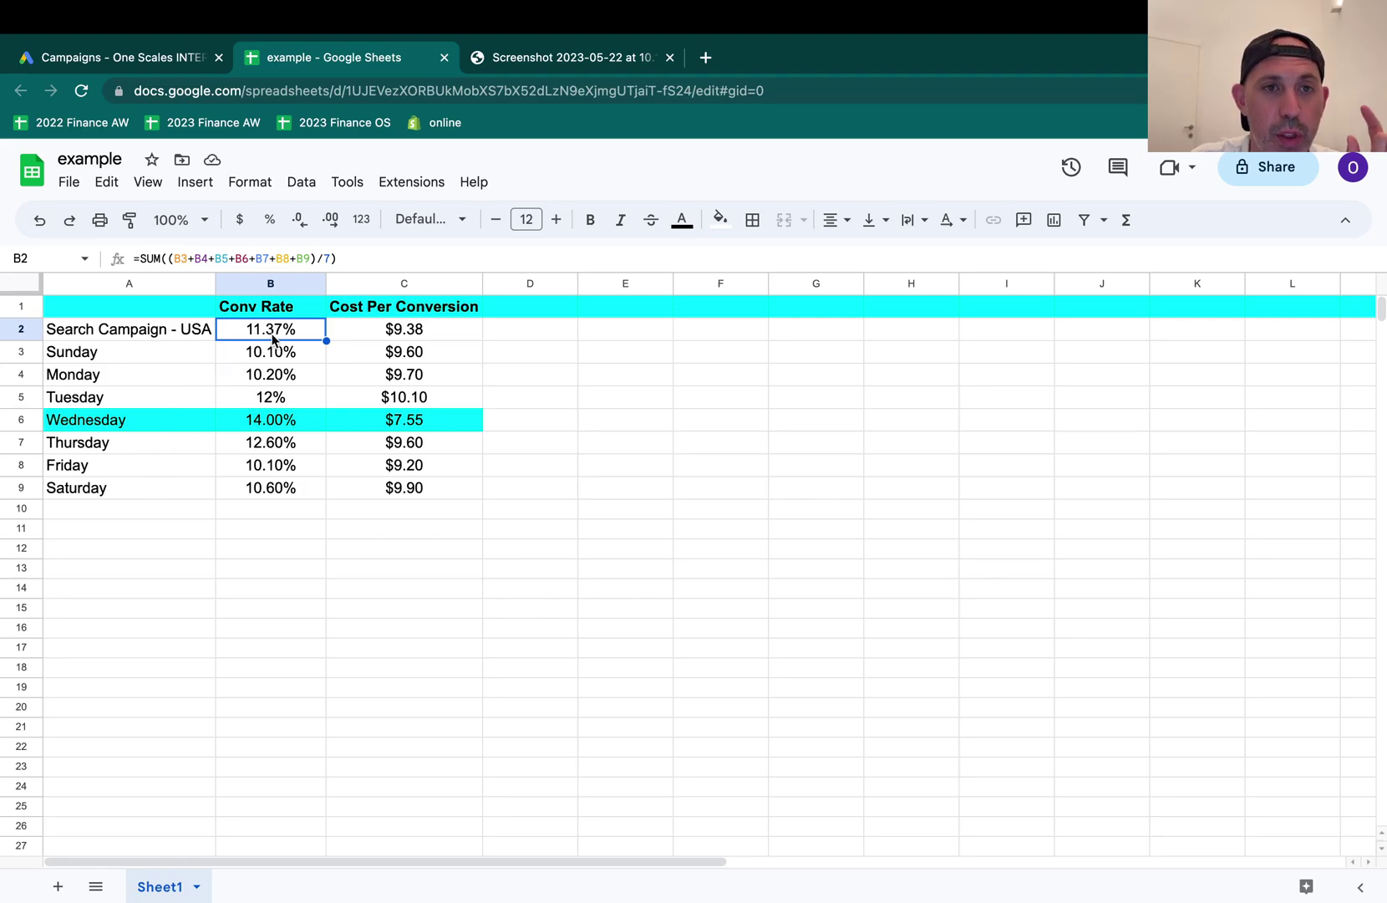
pyautogui.click(446, 332)
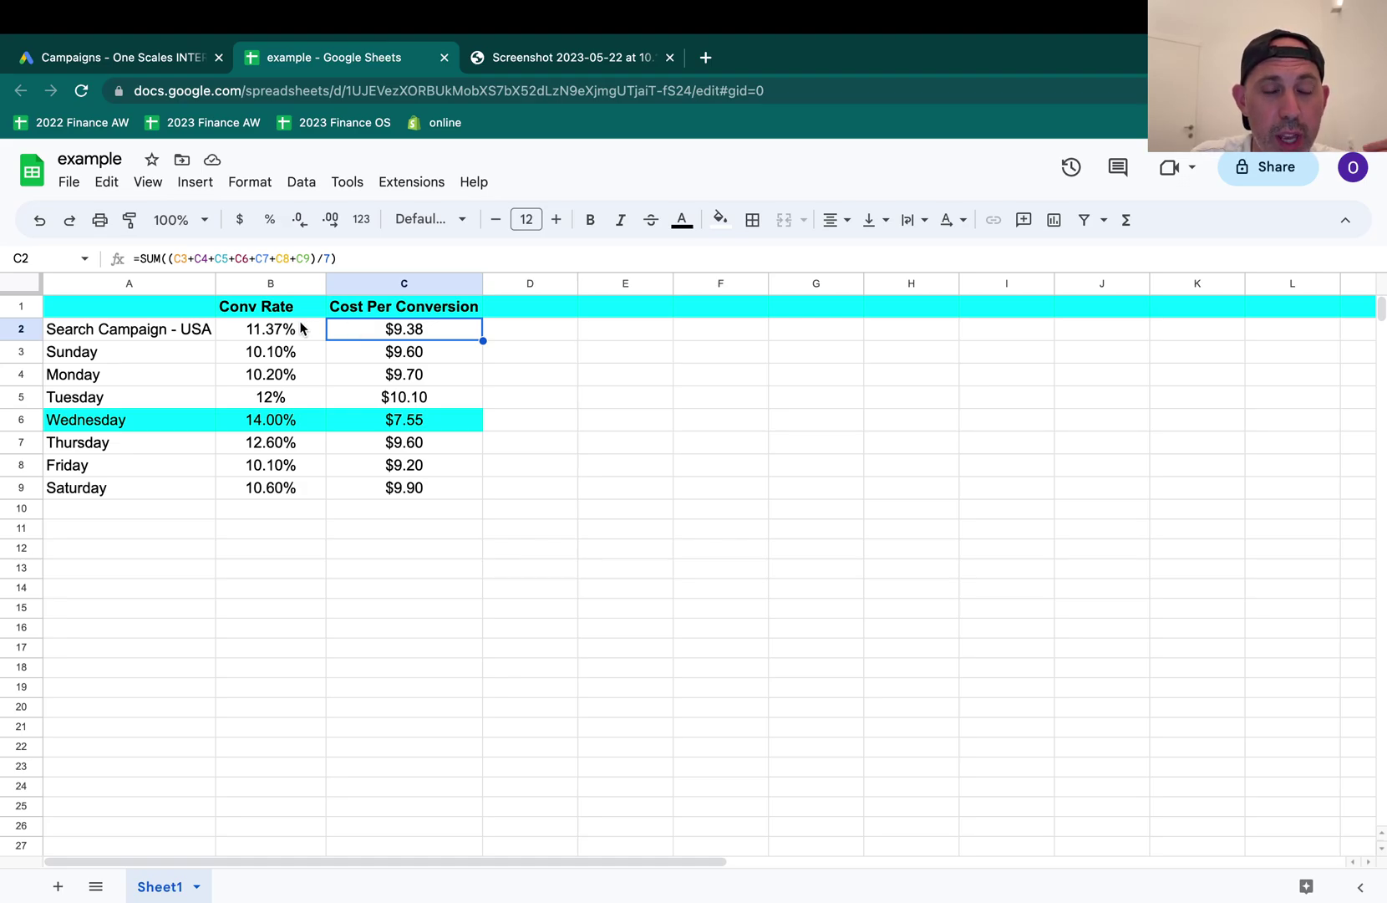
# Highlight Wednesday's row A6:C6 with its 14.00% conversion rate, then return to Google Ads.
pyautogui.moveTo(146, 424); pyautogui.dragTo(350, 434)
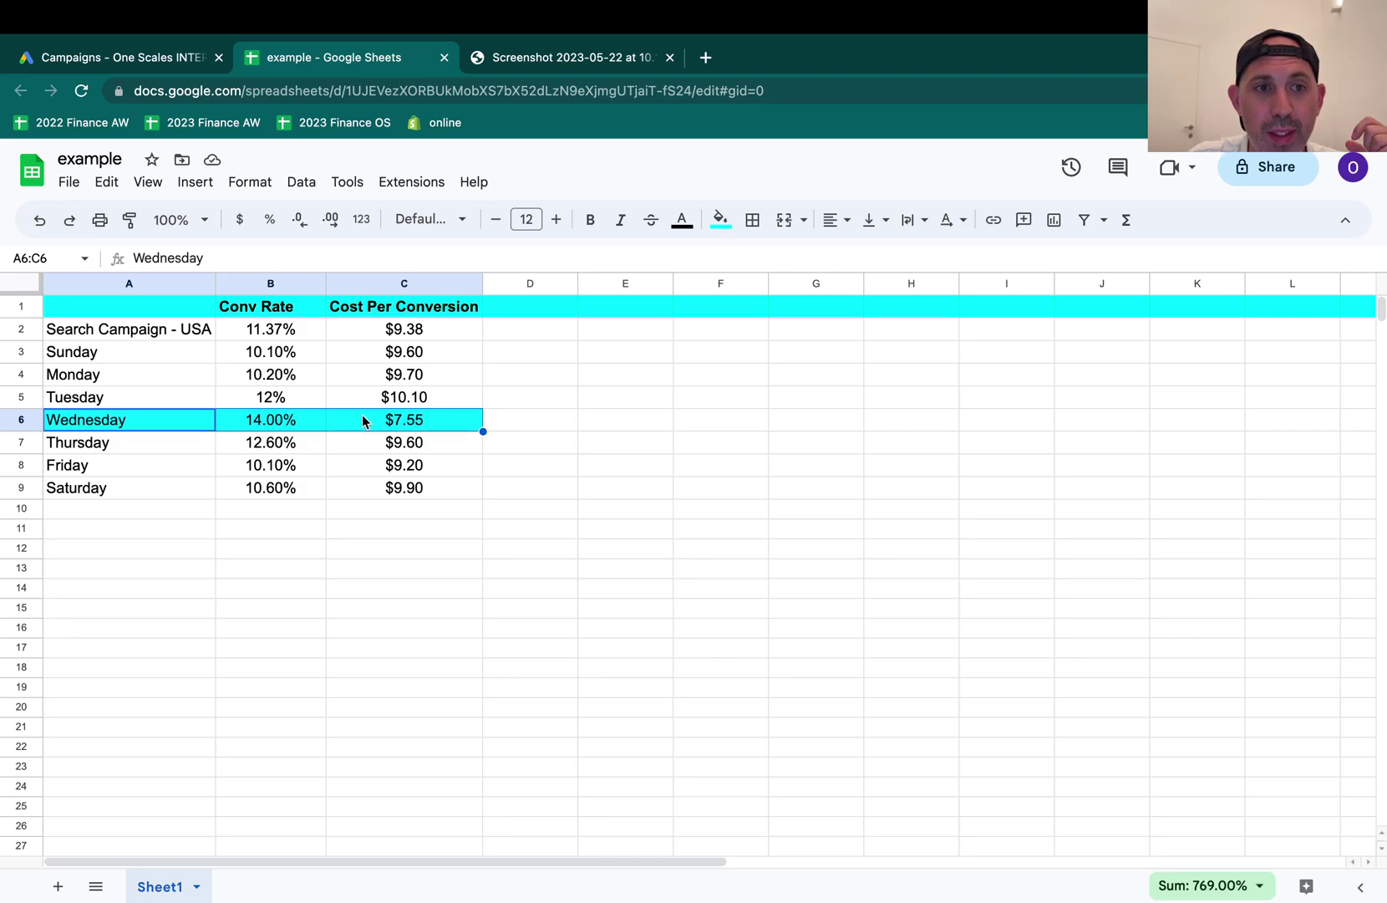
pyautogui.click(318, 420)
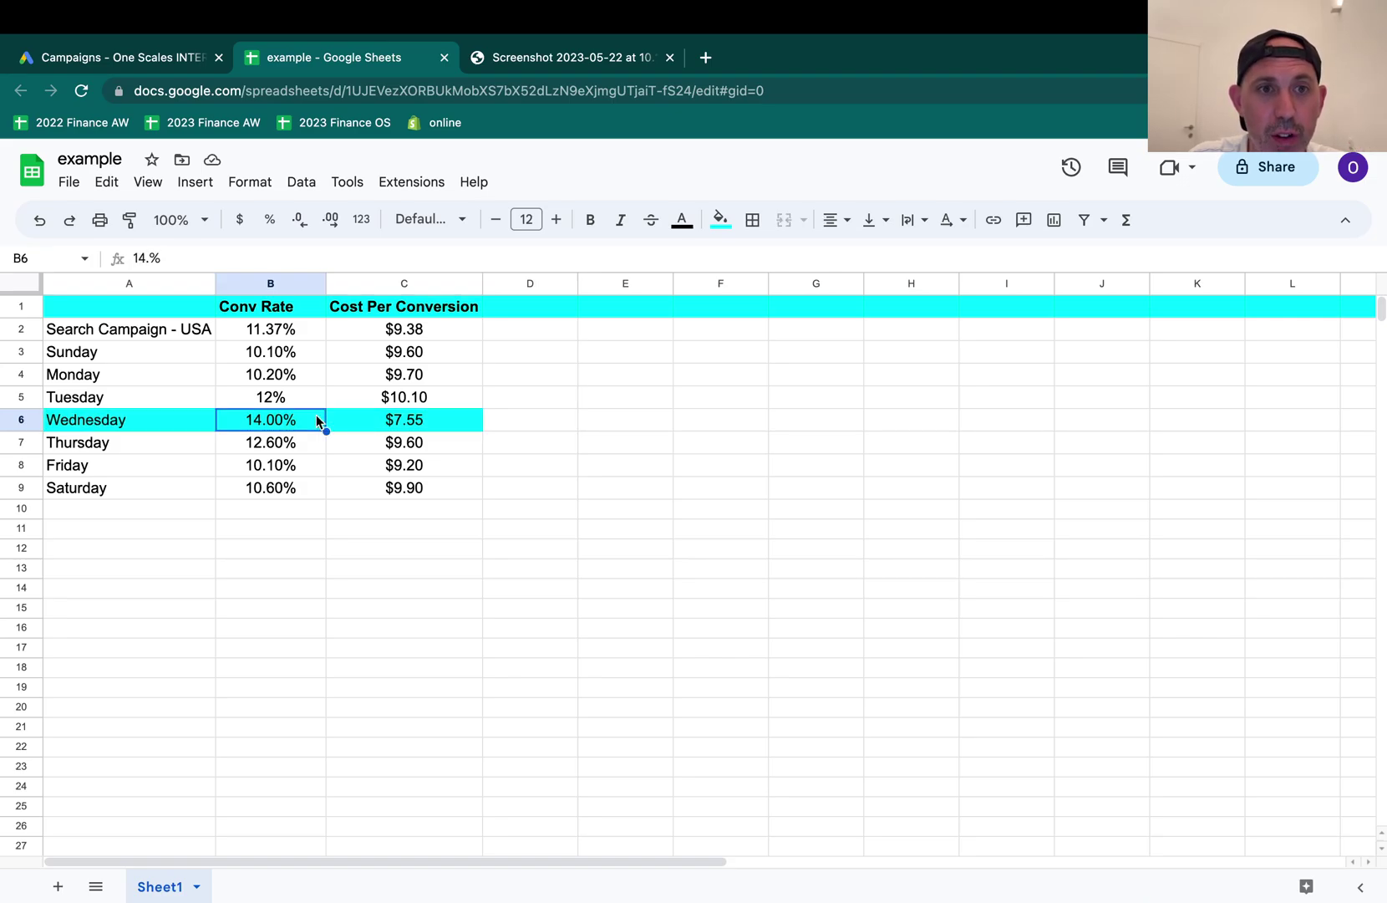
pyautogui.click(508, 419)
pyautogui.moveTo(465, 419); pyautogui.dragTo(142, 422)
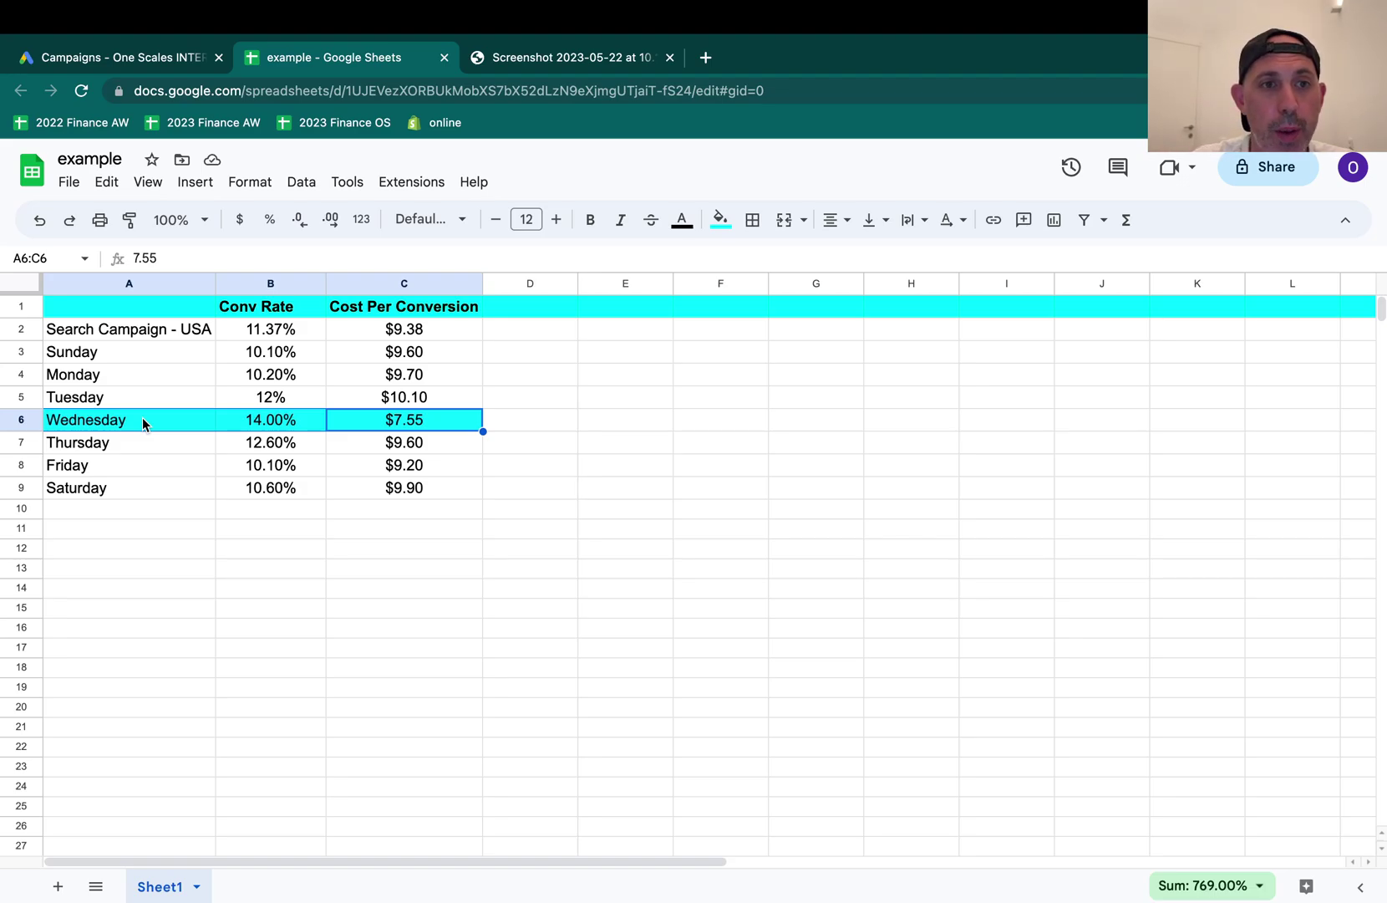
pyautogui.click(592, 410)
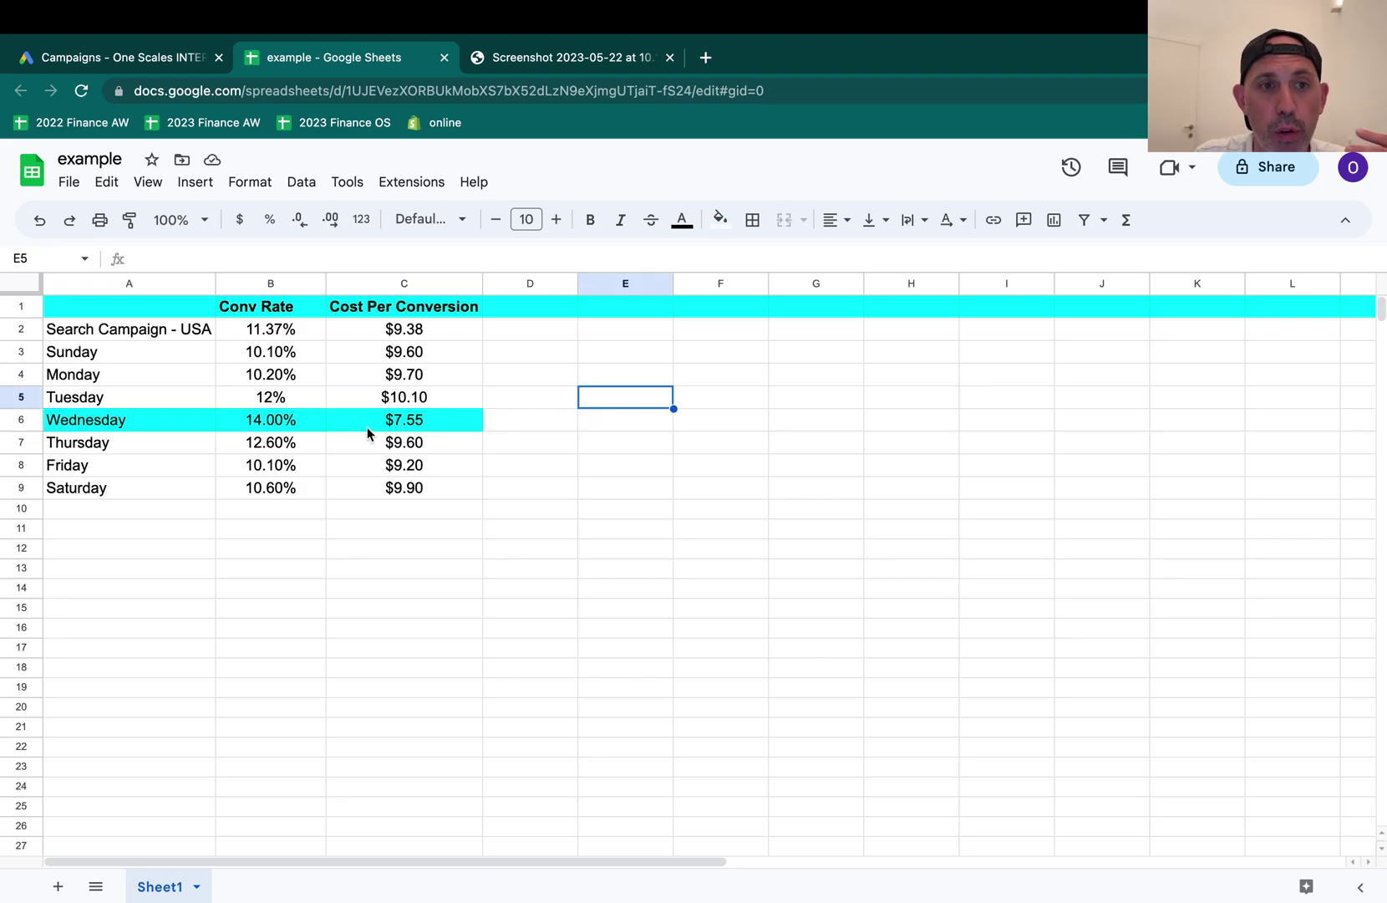
pyautogui.moveTo(157, 417); pyautogui.dragTo(372, 418)
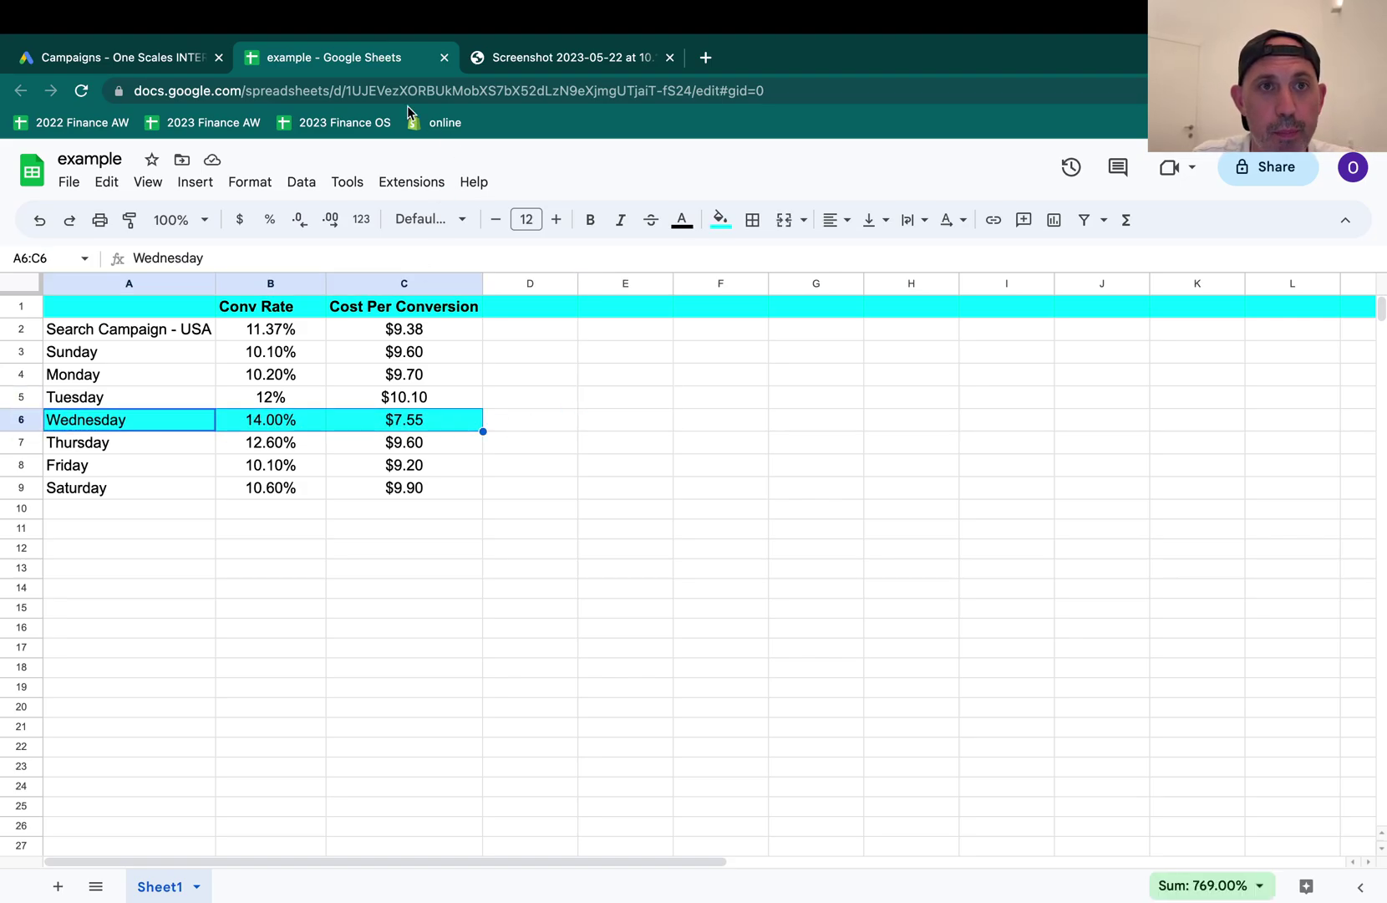
pyautogui.click(155, 53)
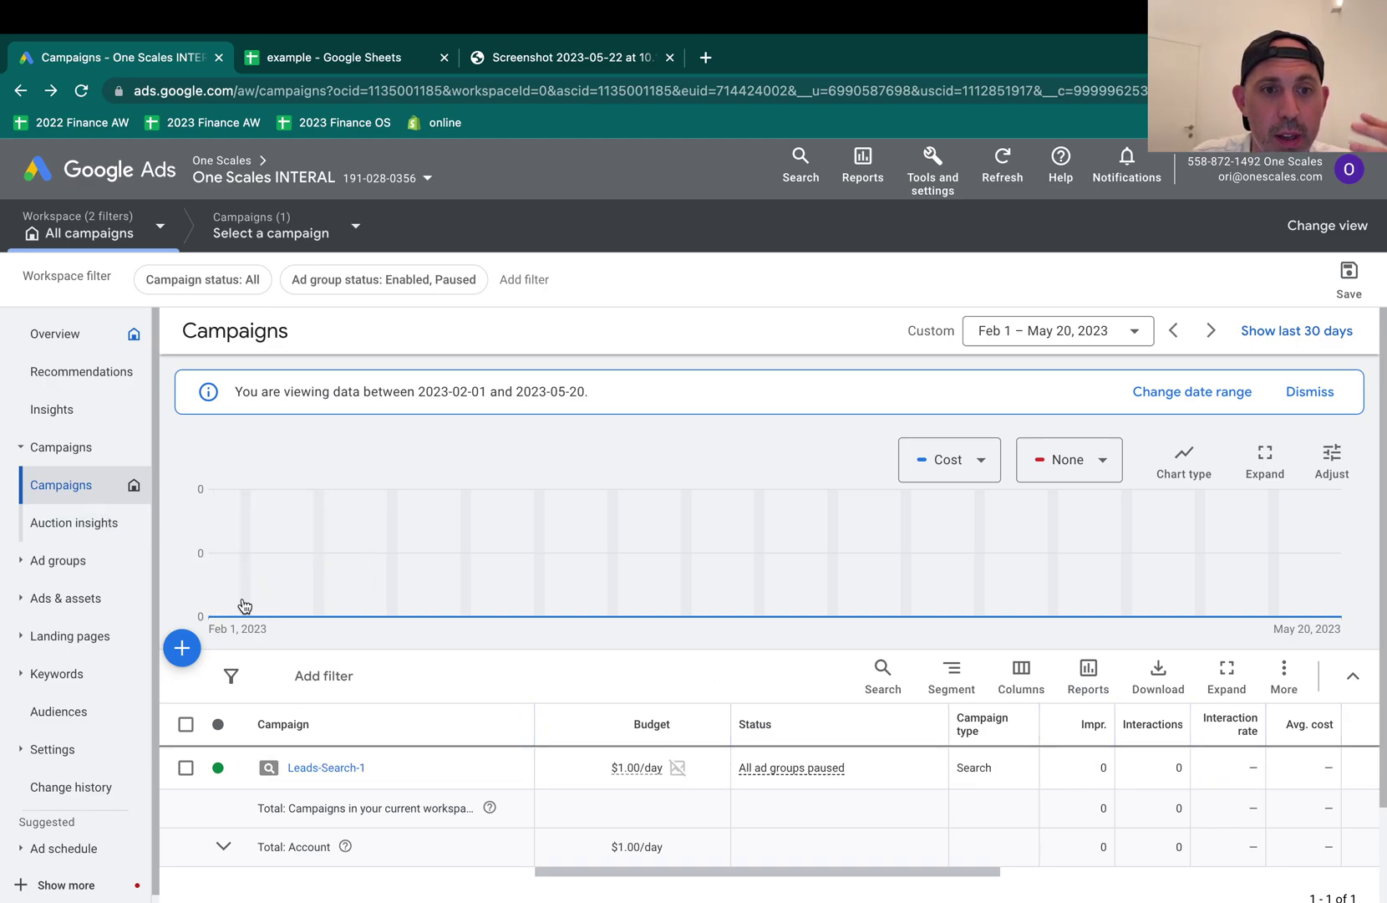
# Open Leads-Search-1's ad schedule and compare it against the spreadsheet's weekday list.
pyautogui.click(326, 767)
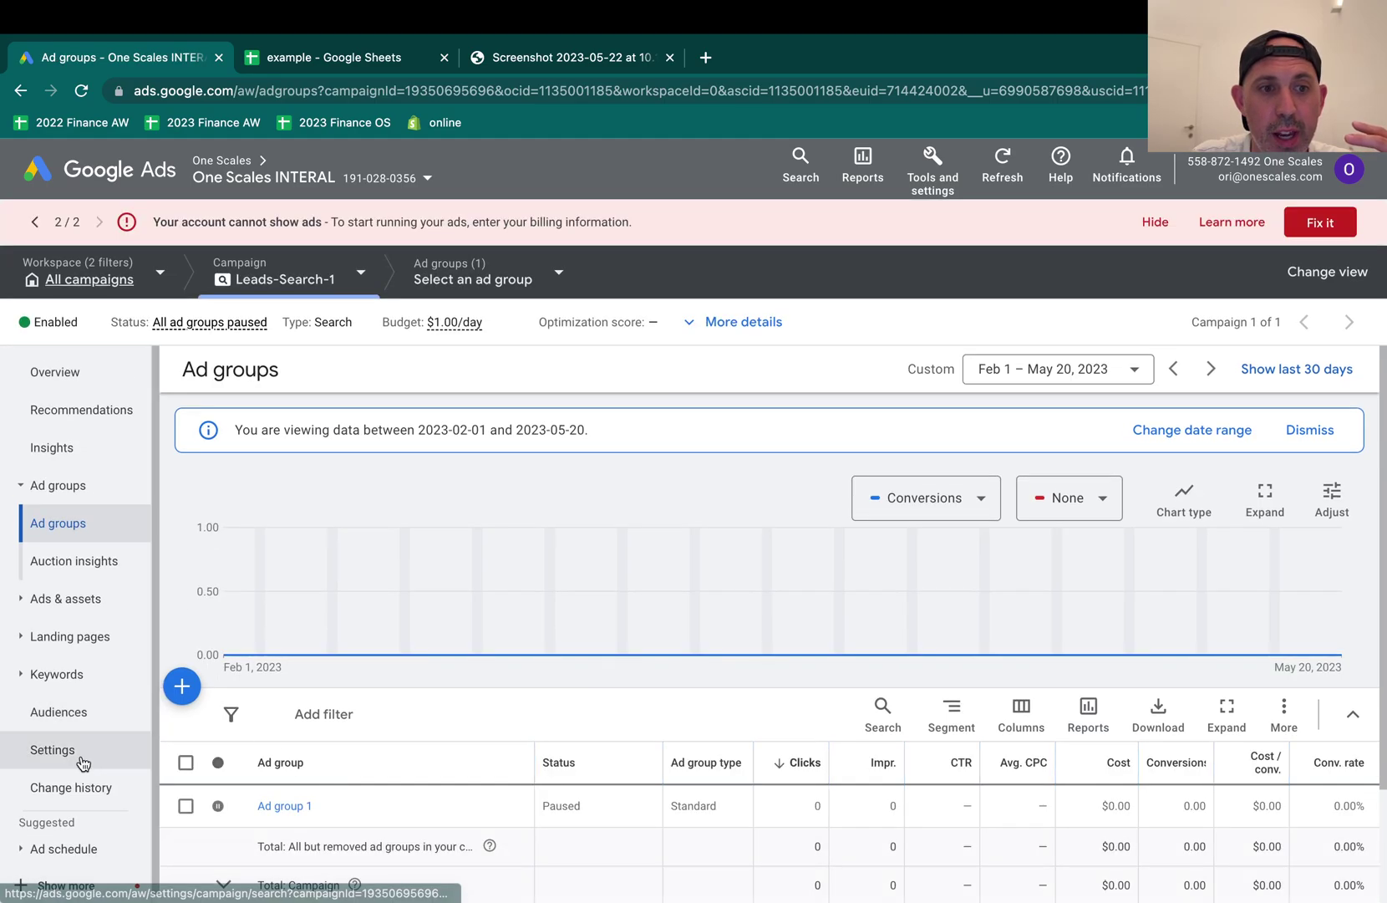
pyautogui.click(83, 846)
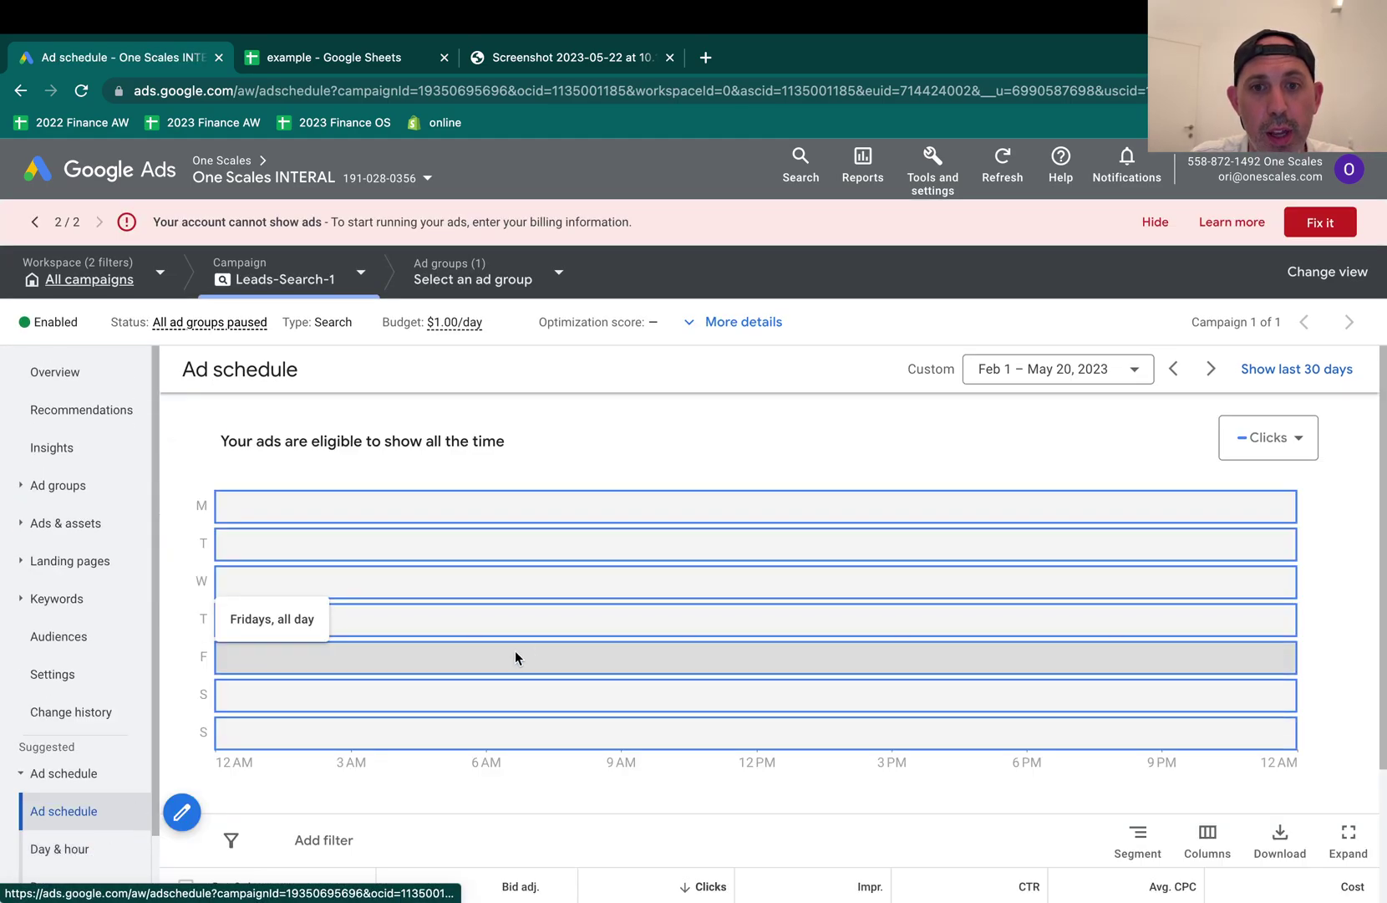
pyautogui.scroll(-2, 529, 654)
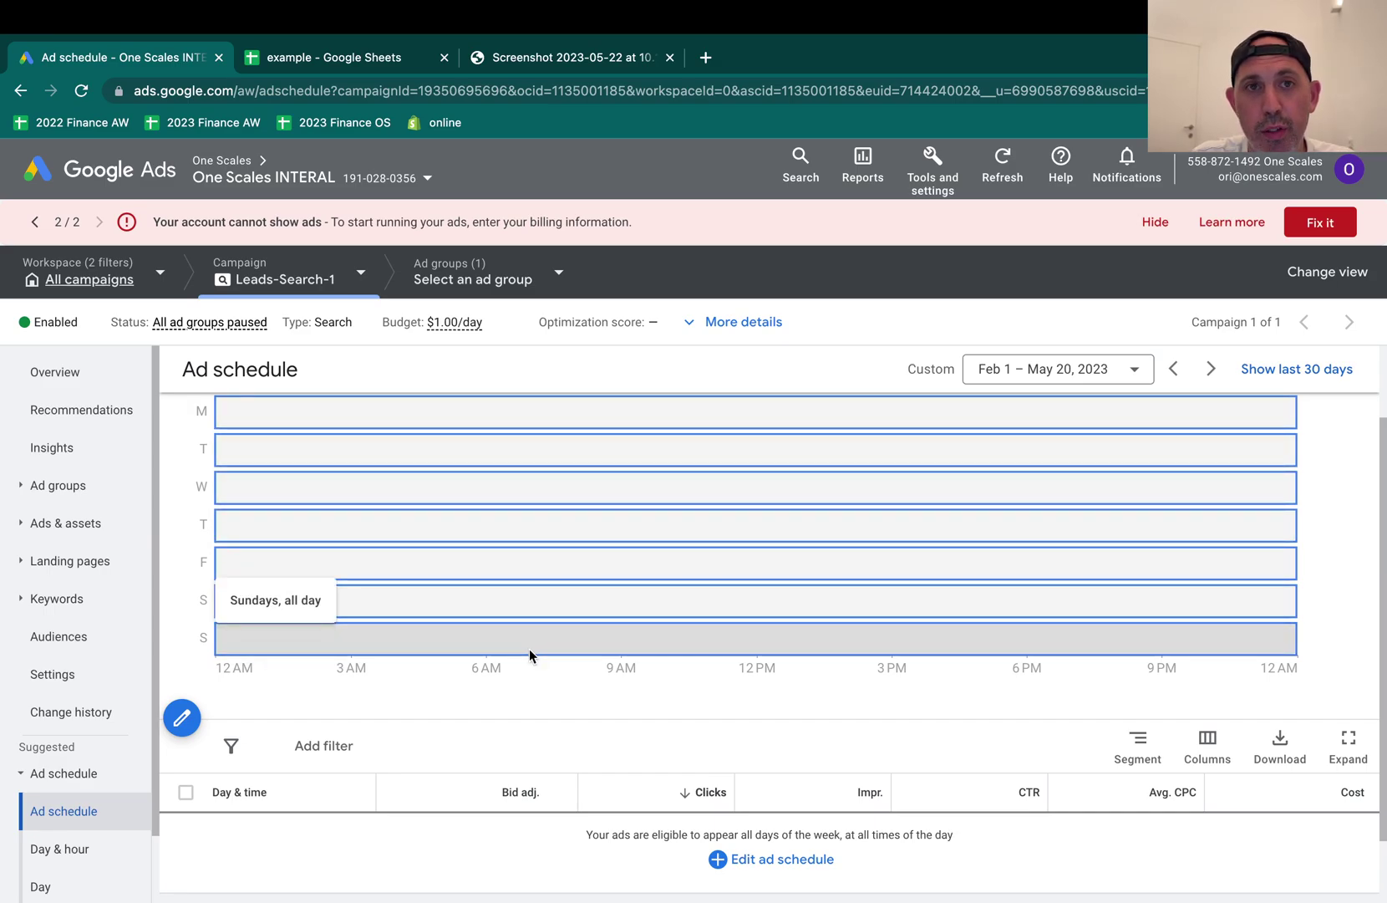
pyautogui.click(339, 58)
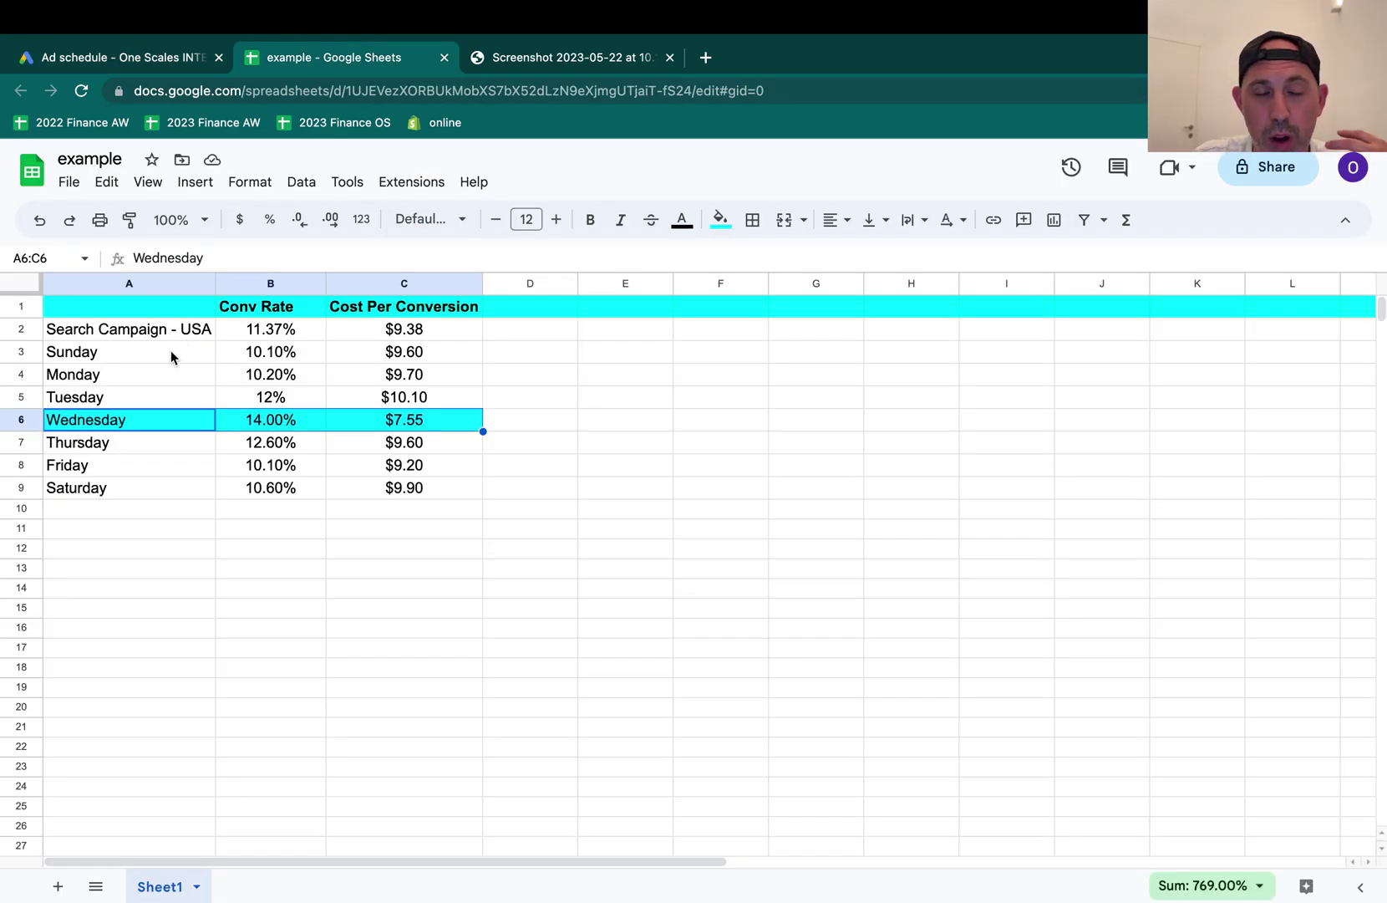
pyautogui.moveTo(158, 354); pyautogui.dragTo(161, 491)
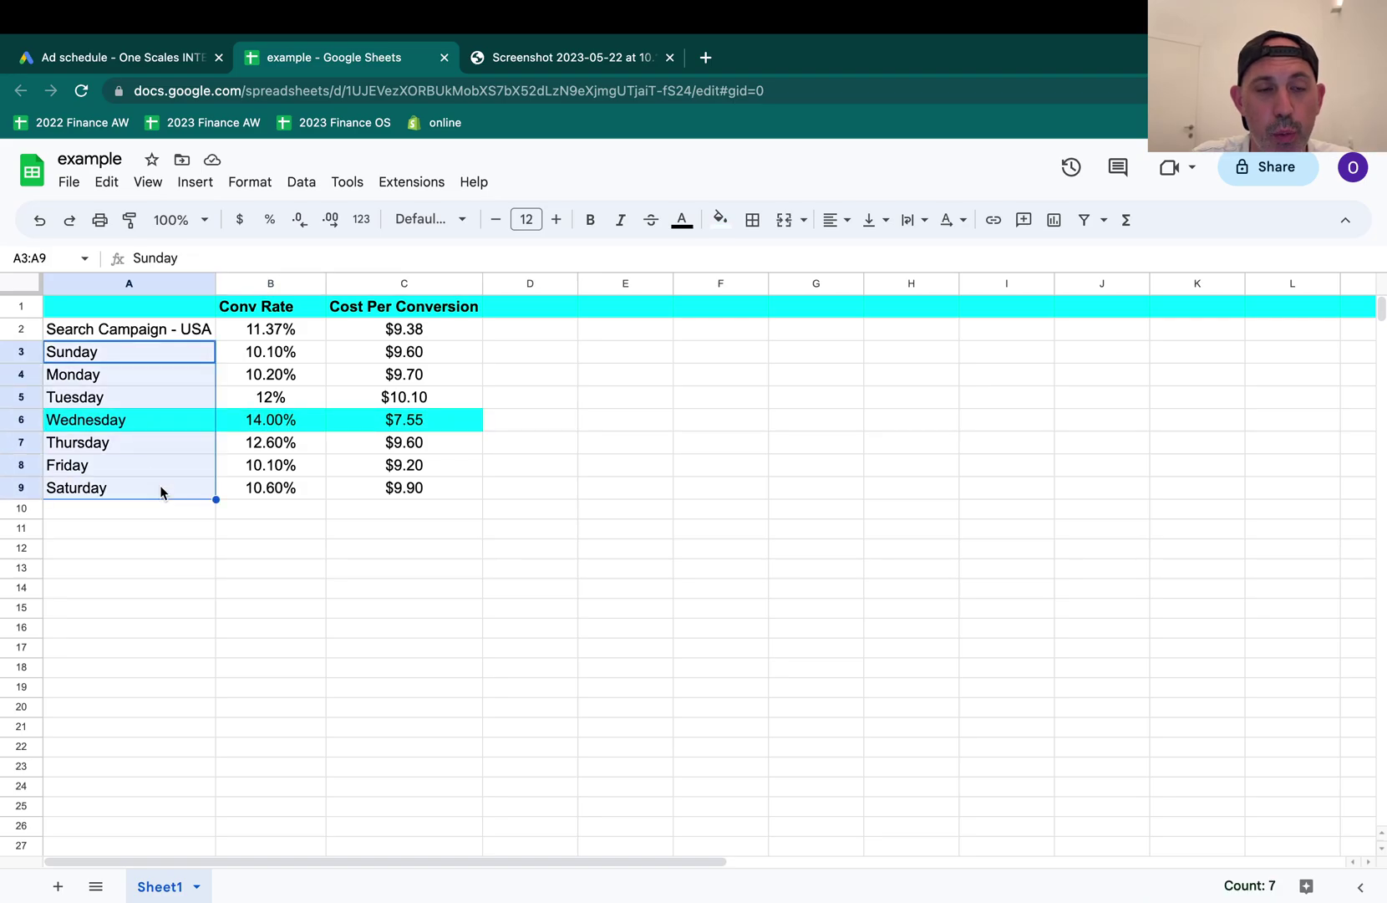
pyautogui.click(180, 57)
pyautogui.click(181, 717)
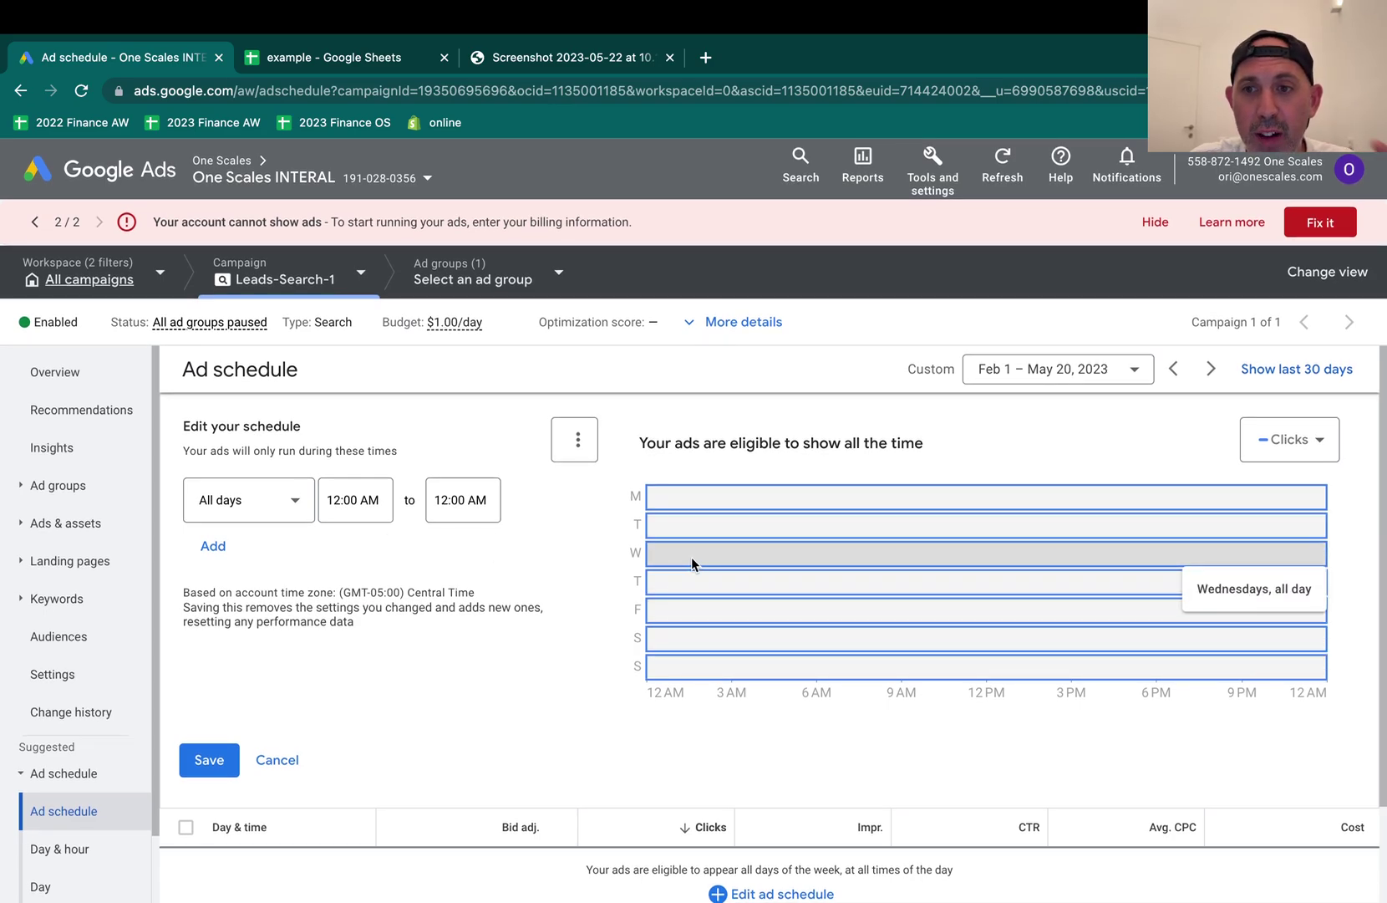
pyautogui.click(282, 757)
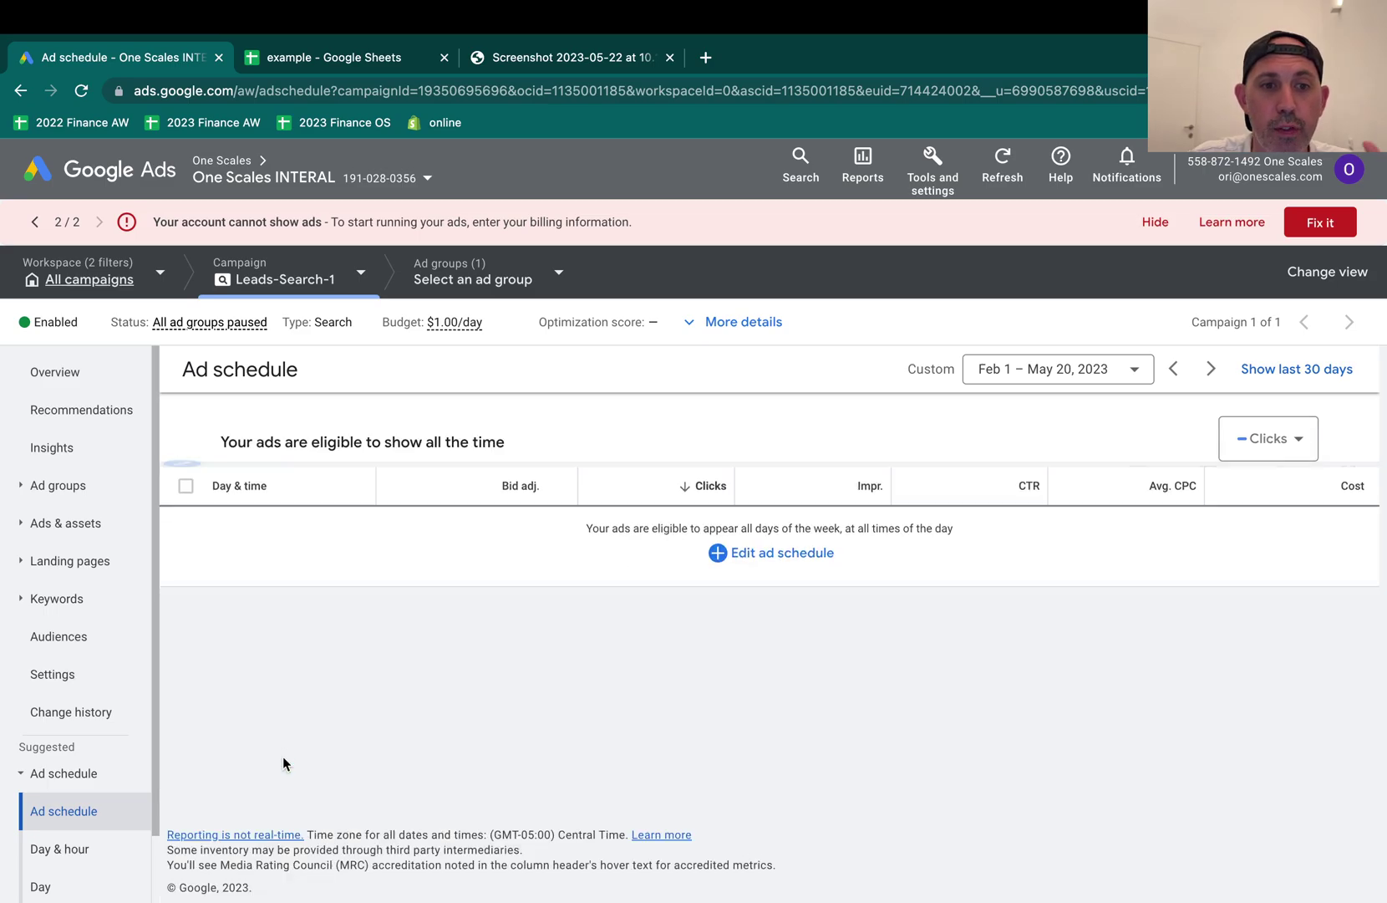
pyautogui.scroll(-2, 547, 656)
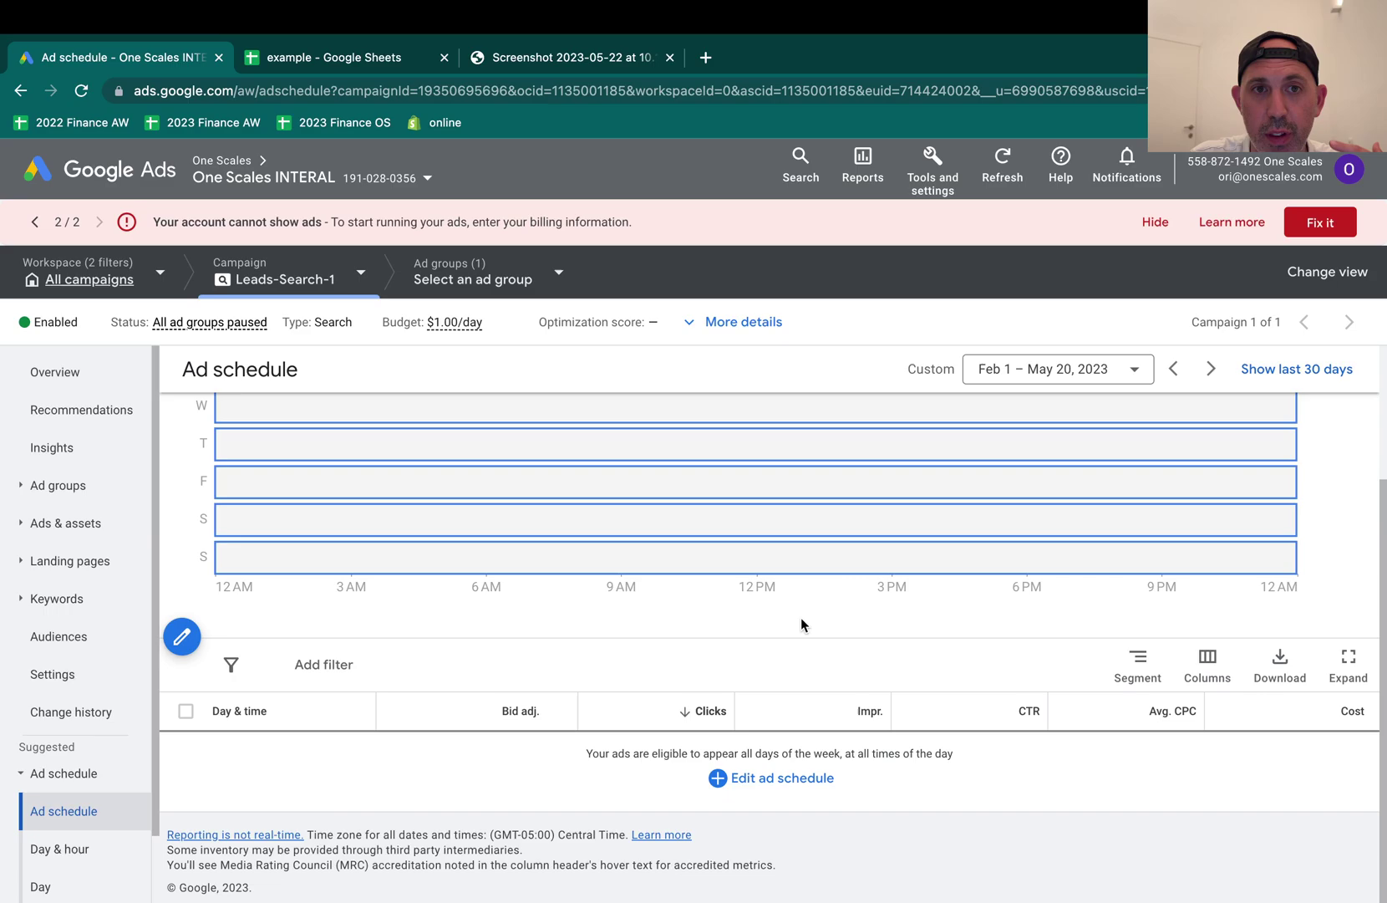
pyautogui.scroll(1, 801, 625)
pyautogui.scroll(-1, 786, 576)
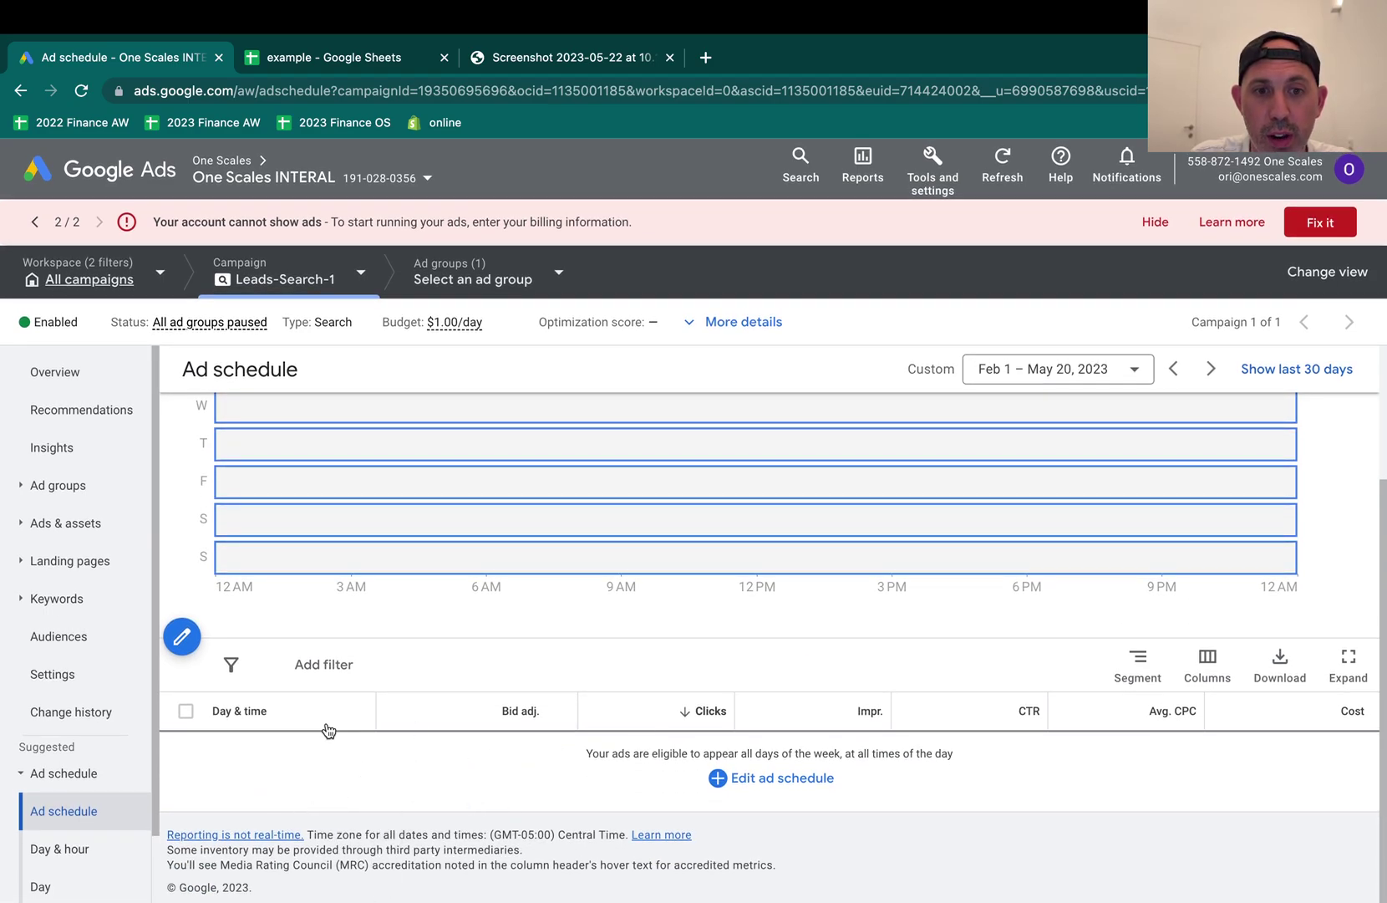
pyautogui.scroll(2, 422, 770)
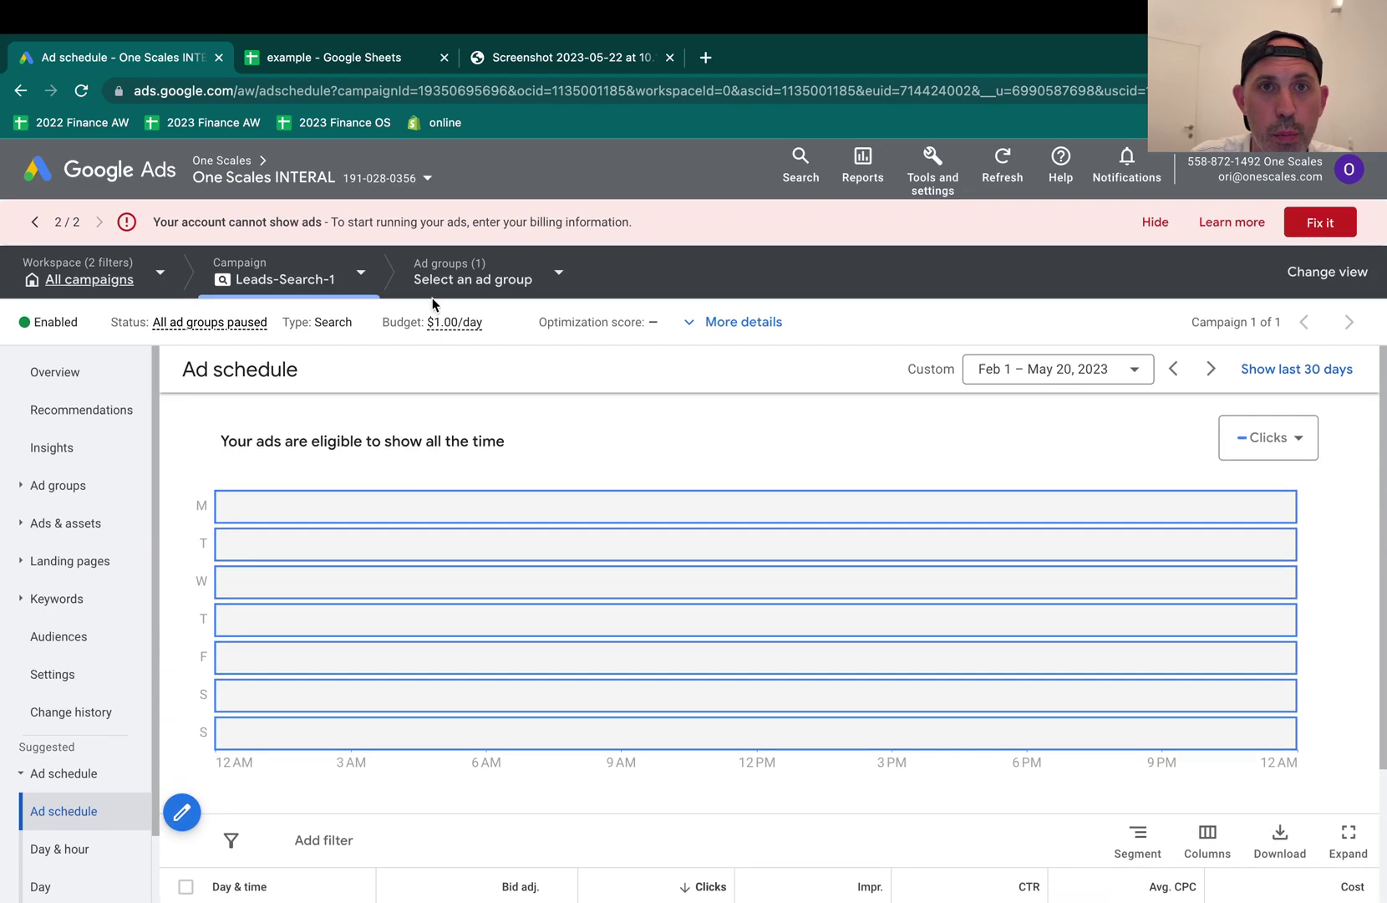
# View the screenshot of a schedule listing each weekday all day at 0% bid adjustment.
pyautogui.click(535, 60)
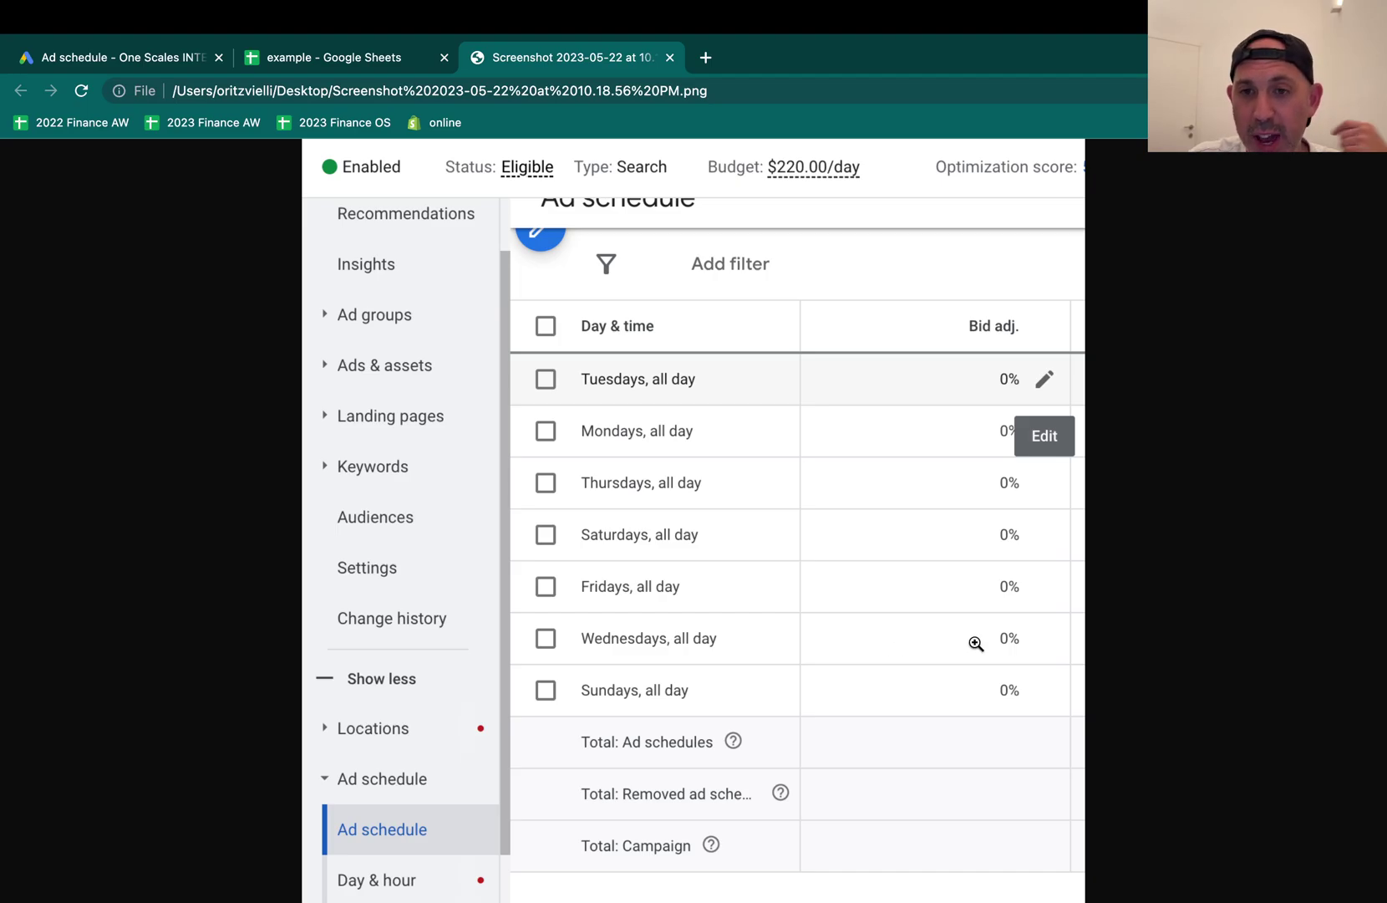
pyautogui.click(405, 60)
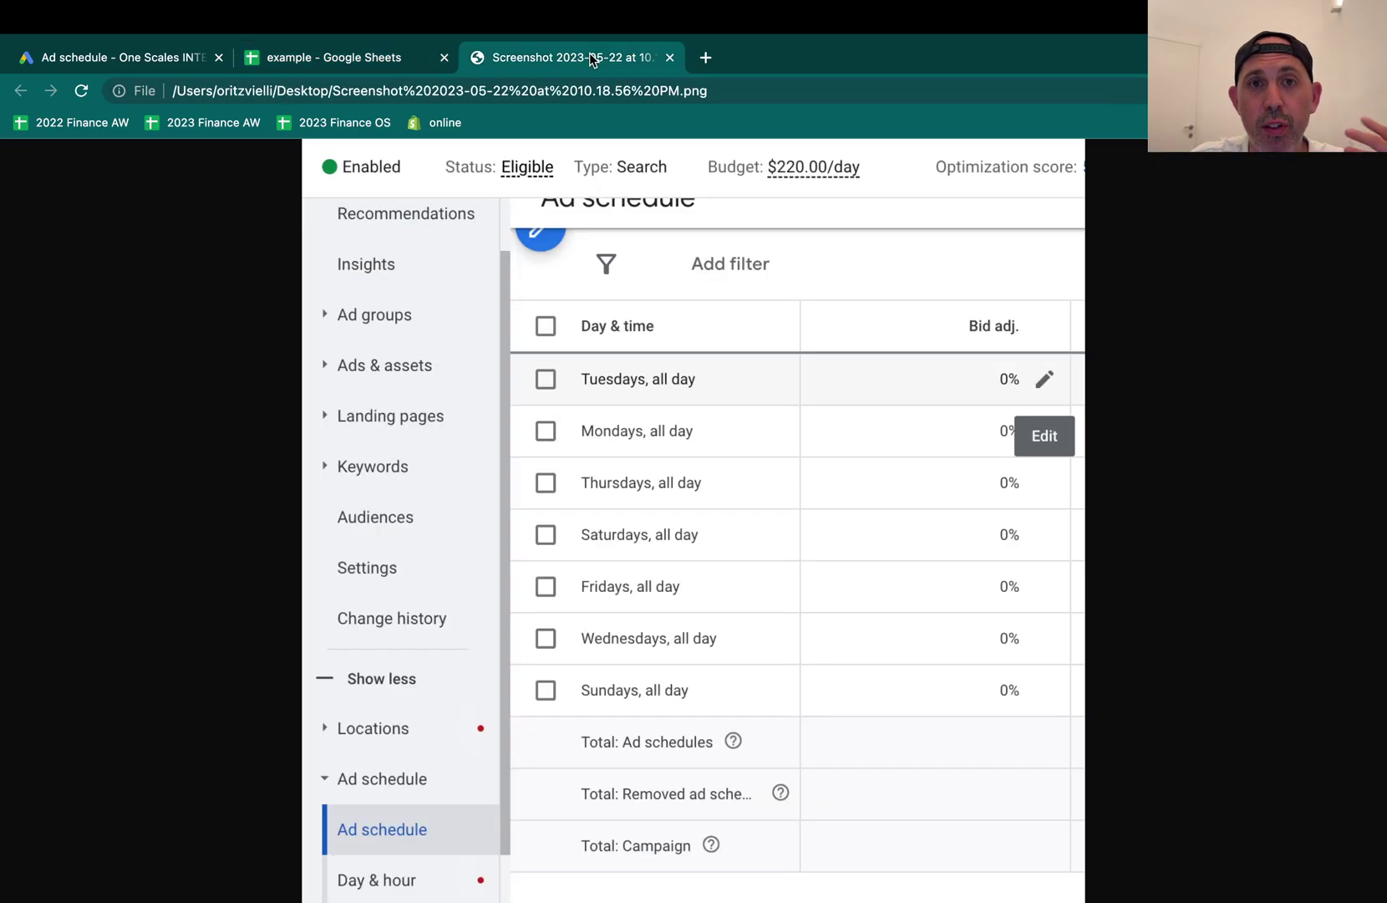
pyautogui.click(572, 58)
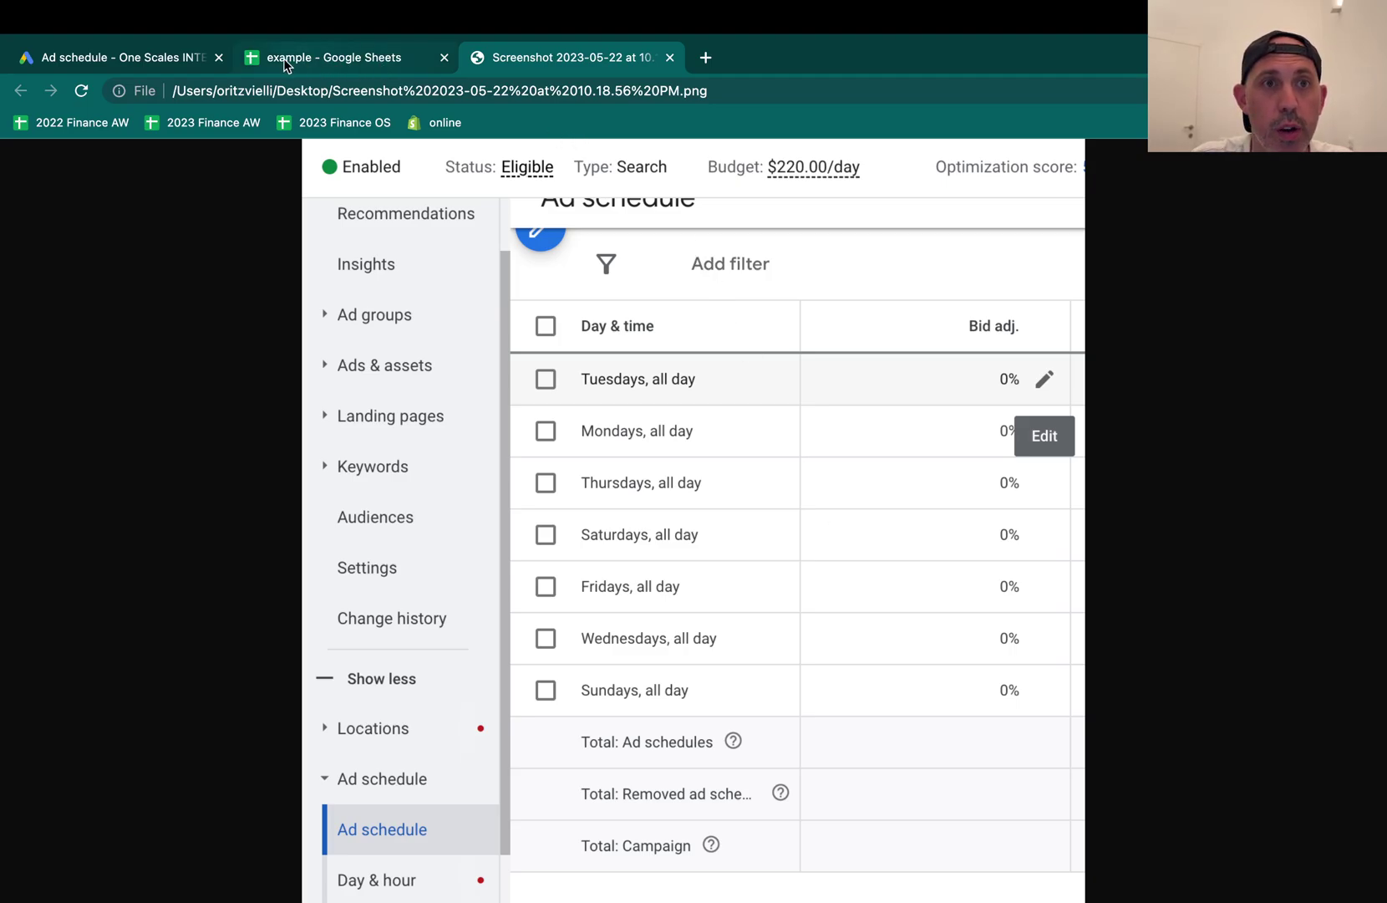
# Return to Leads-Search-1's ad schedule and review its weekly chart, noting the Wednesday row.
pyautogui.click(179, 62)
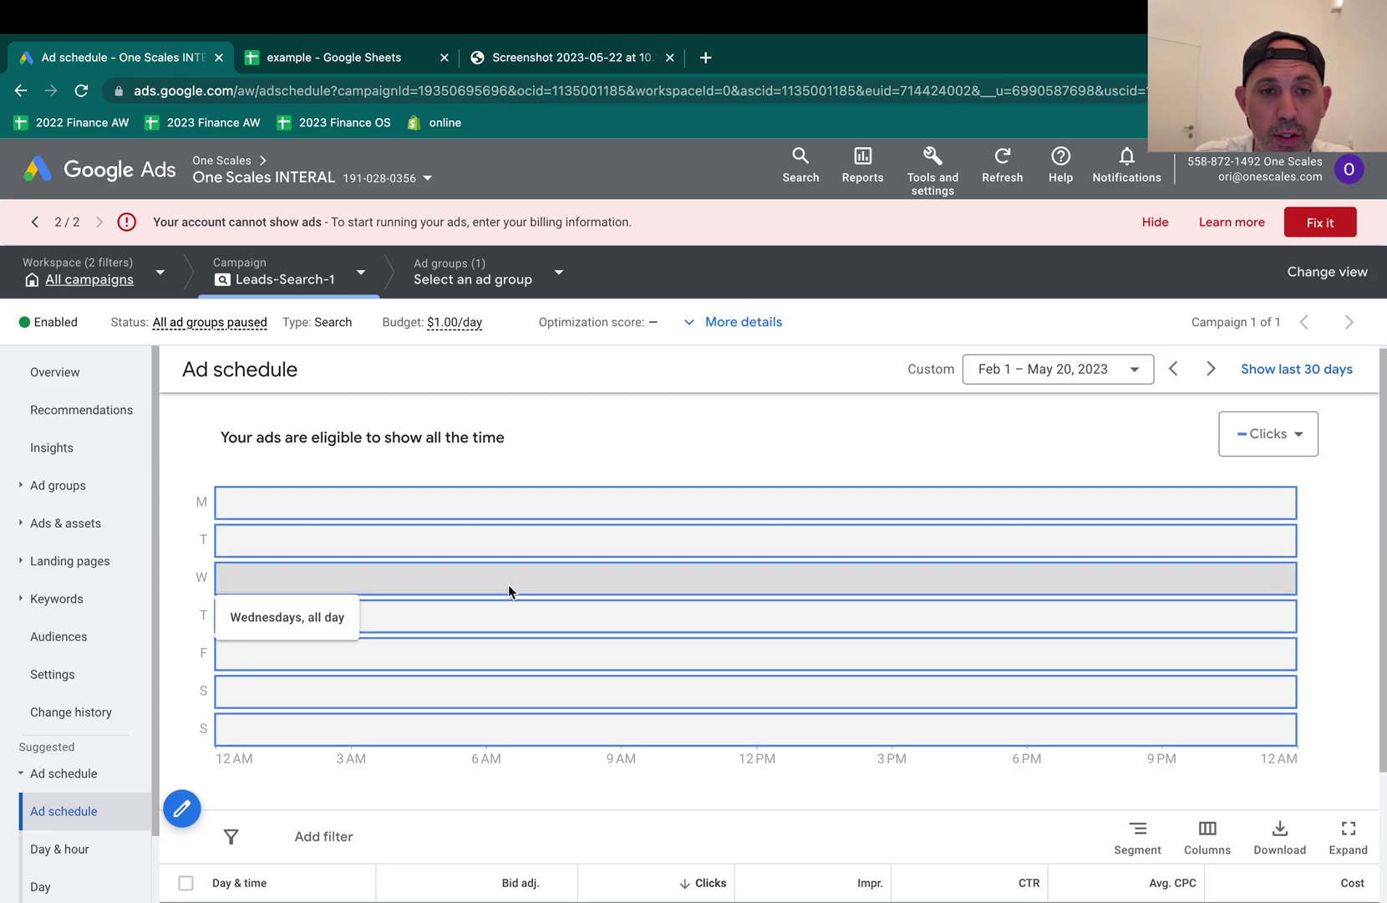
pyautogui.scroll(-2, 508, 585)
pyautogui.scroll(2, 509, 585)
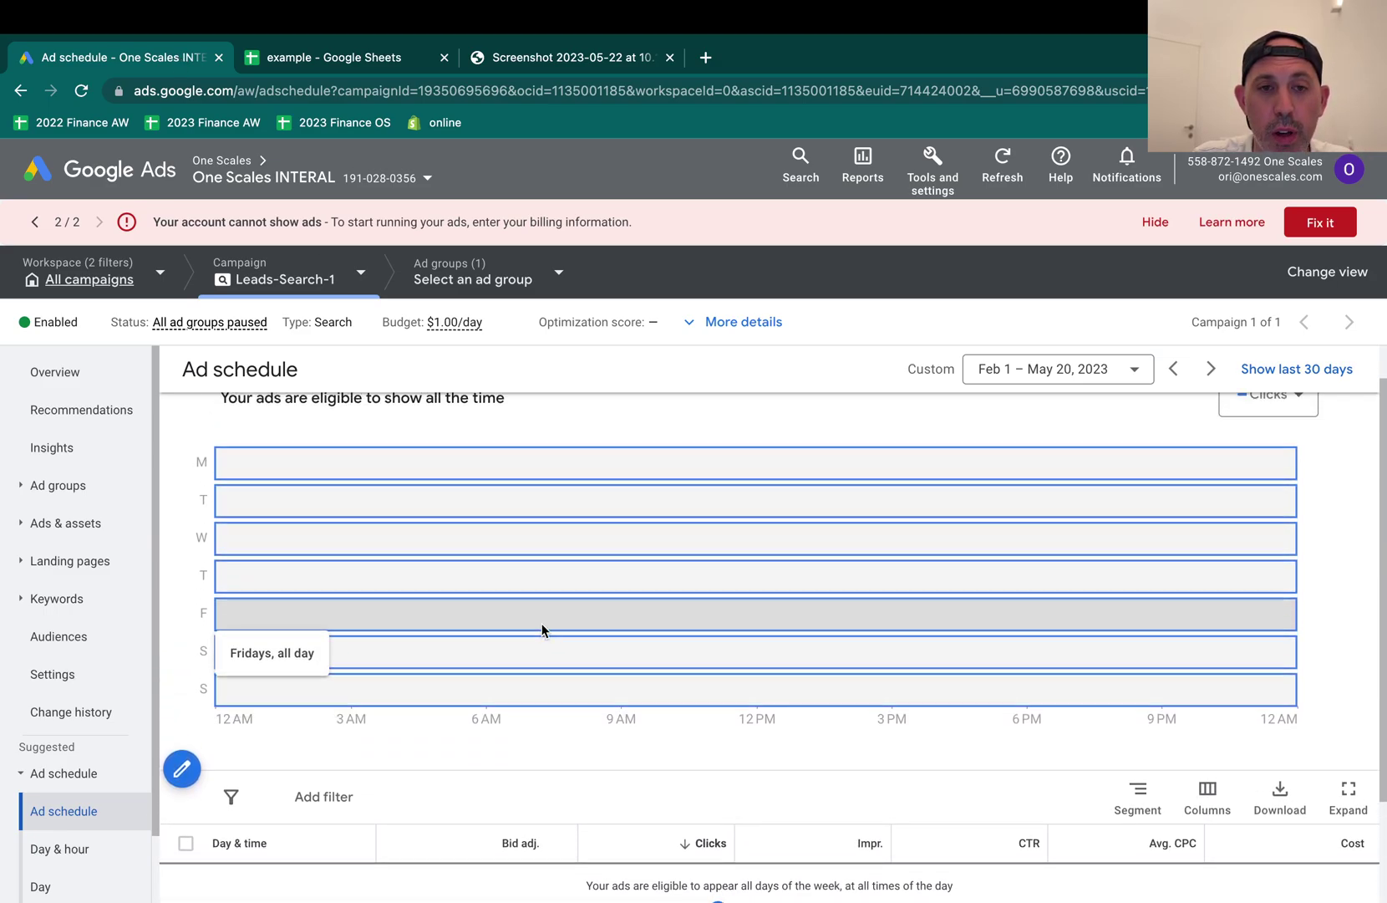
pyautogui.scroll(1, 523, 685)
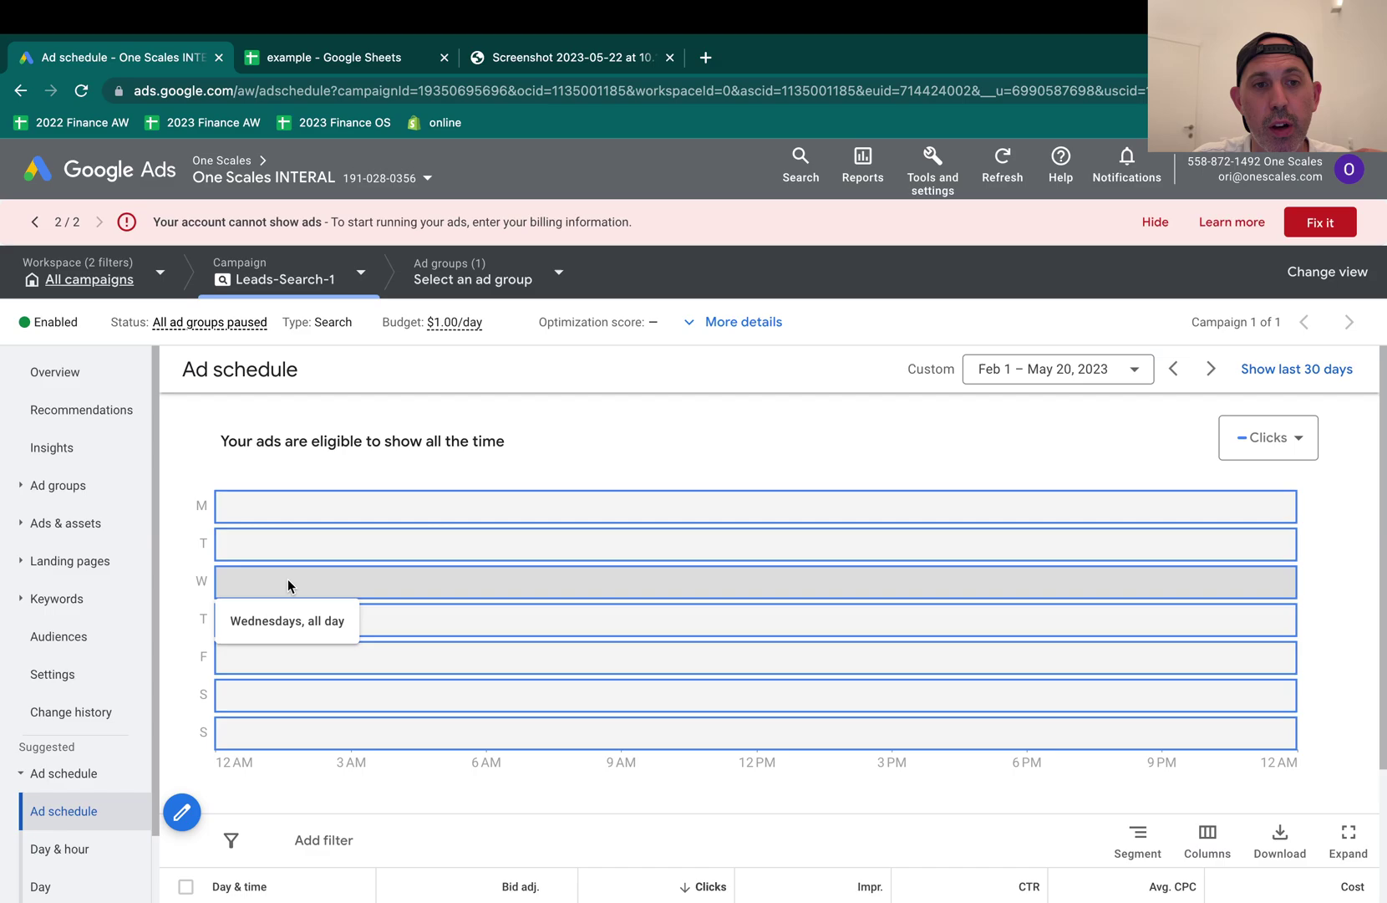
pyautogui.doubleClick(203, 582)
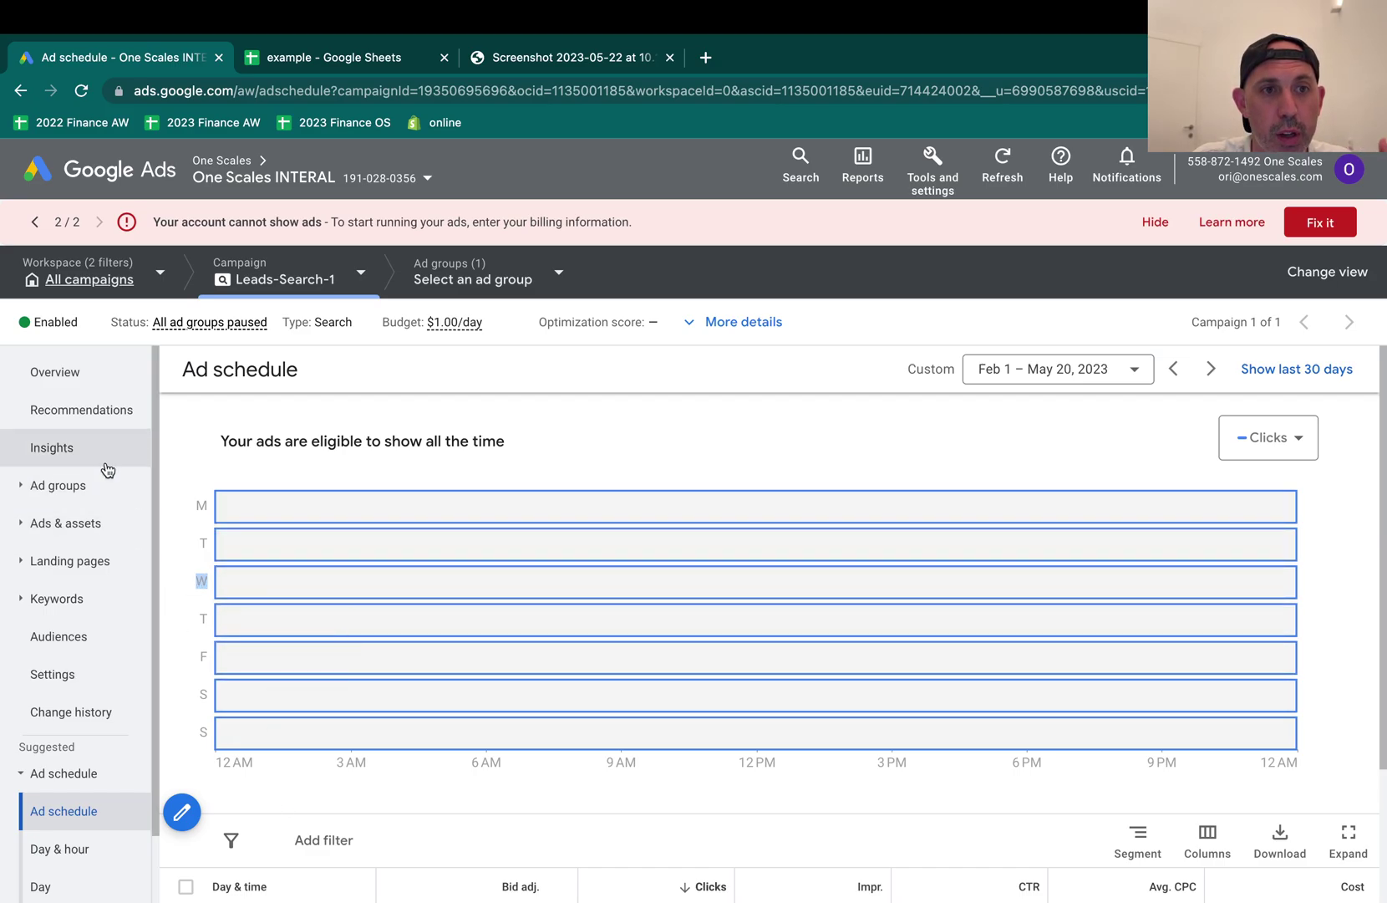
pyautogui.scroll(-1, 109, 652)
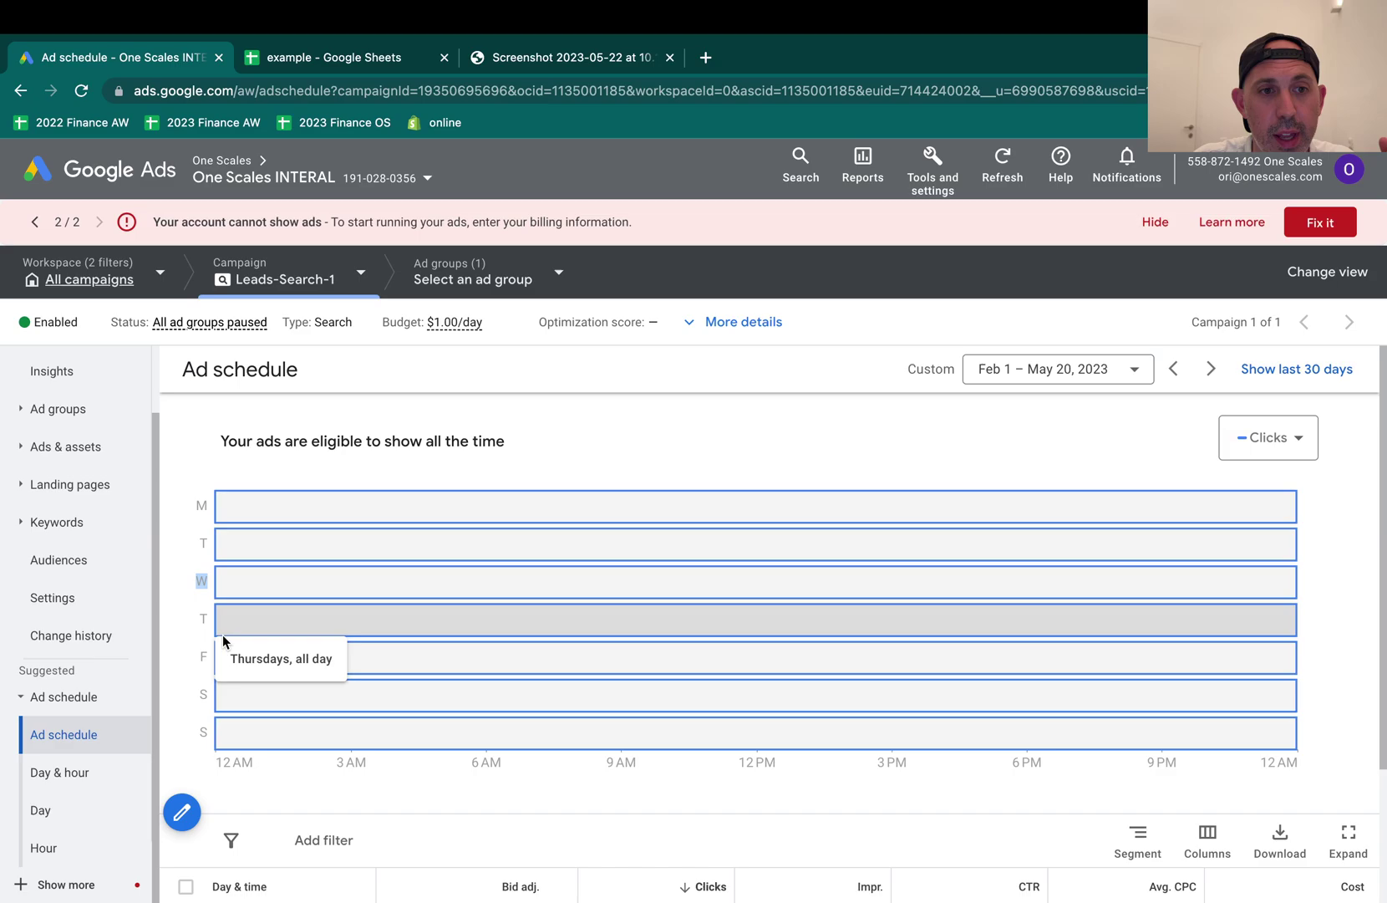
# Edit the schedule with all-day entries for Mondays, Tuesdays, Thursdays and Fridays.
pyautogui.click(183, 815)
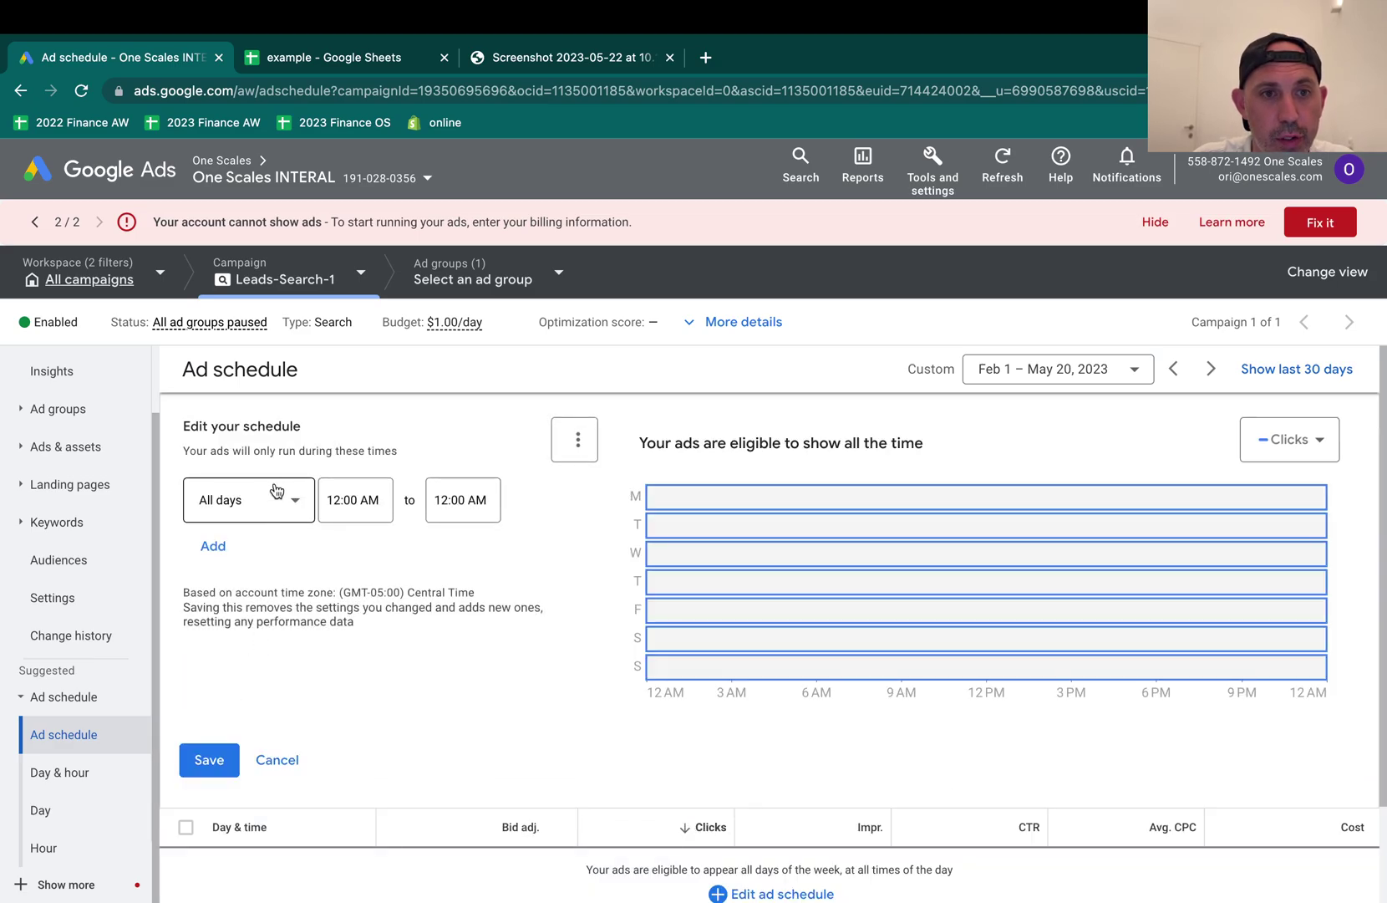
pyautogui.click(277, 500)
pyautogui.click(276, 618)
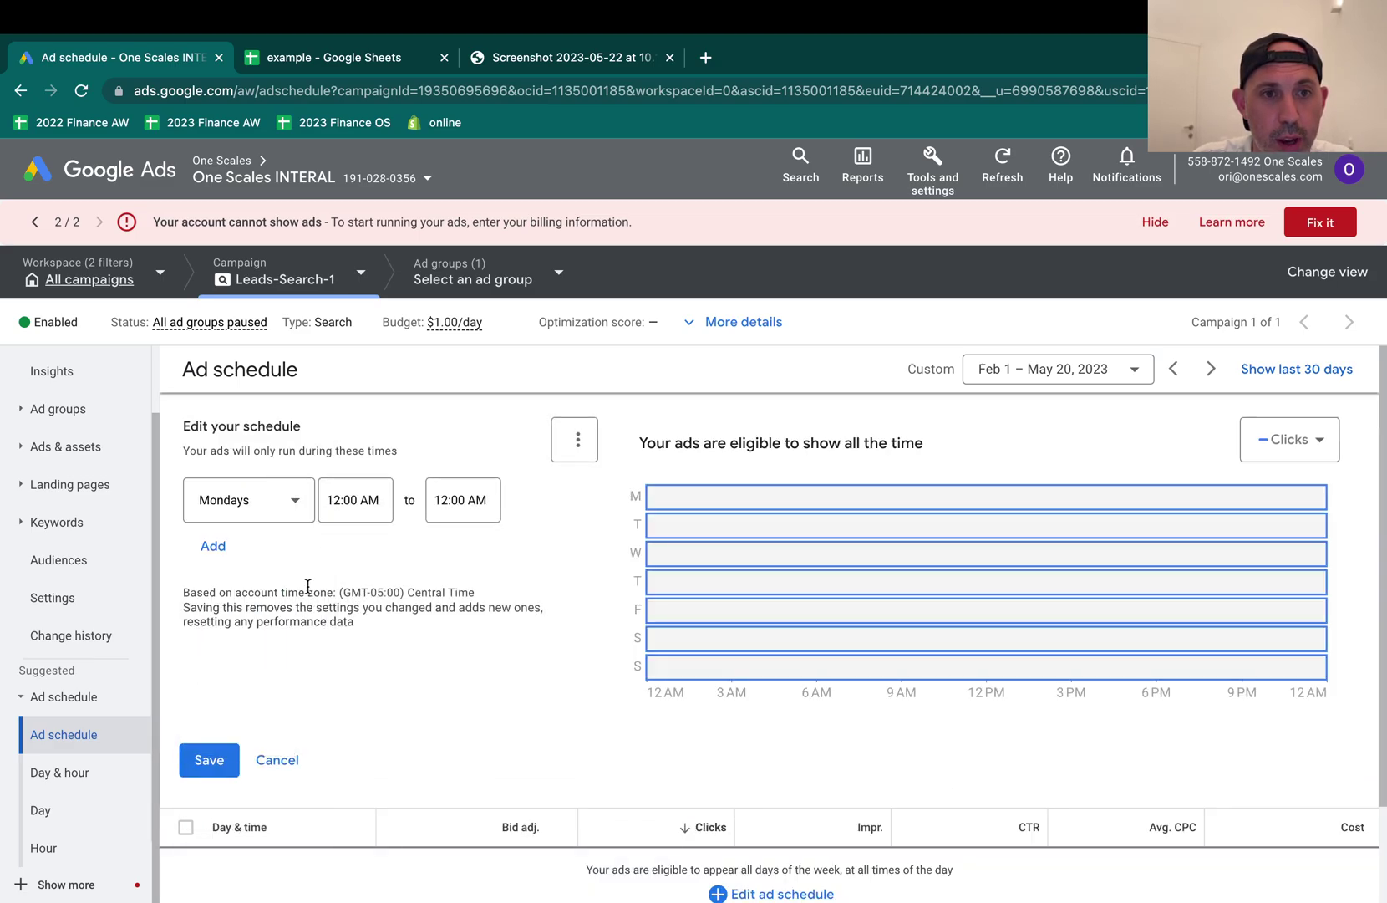
pyautogui.click(222, 550)
pyautogui.click(225, 560)
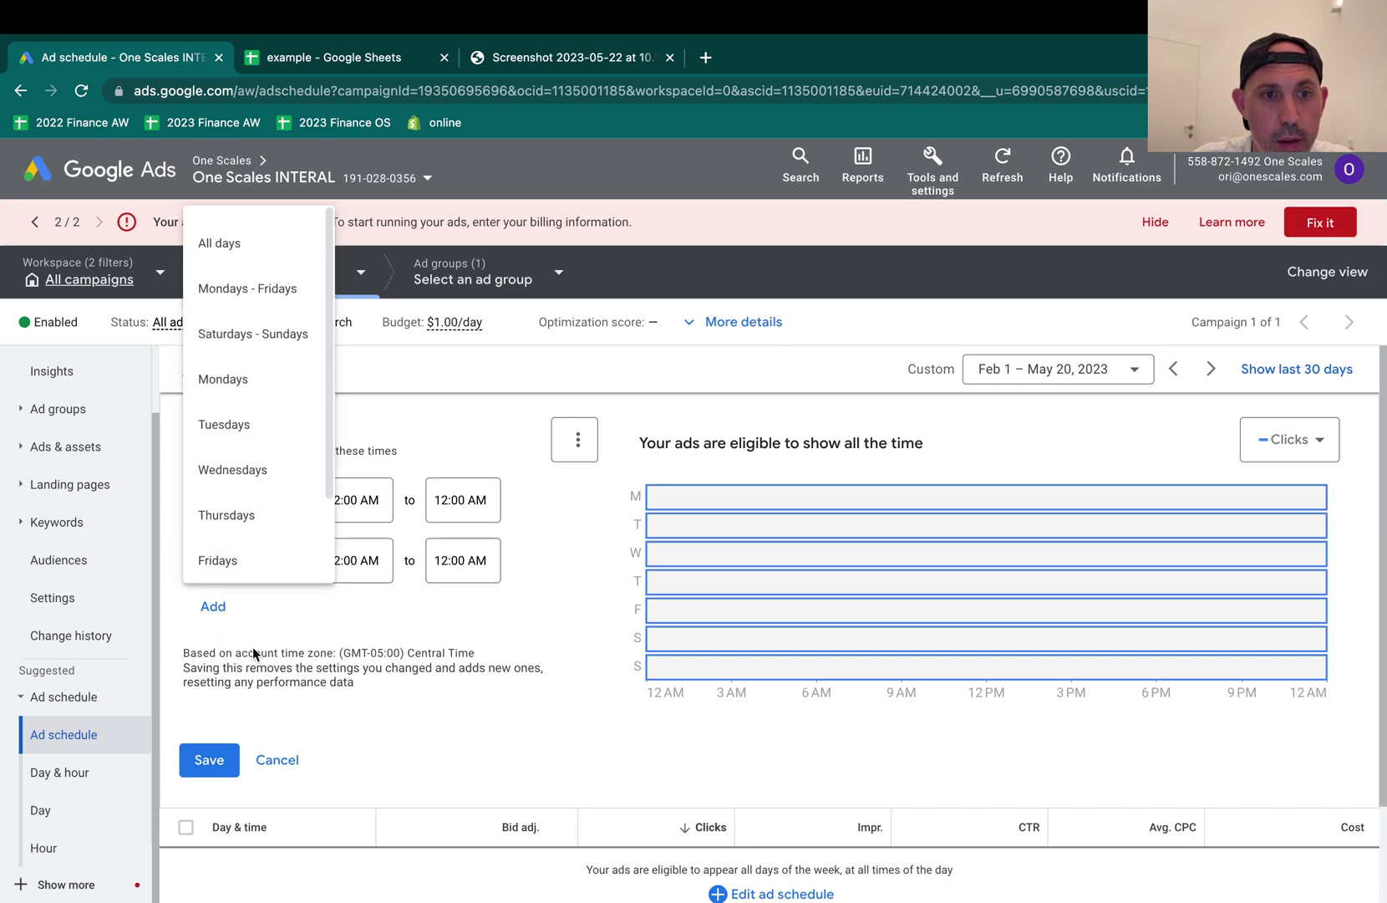
pyautogui.click(268, 426)
pyautogui.click(224, 604)
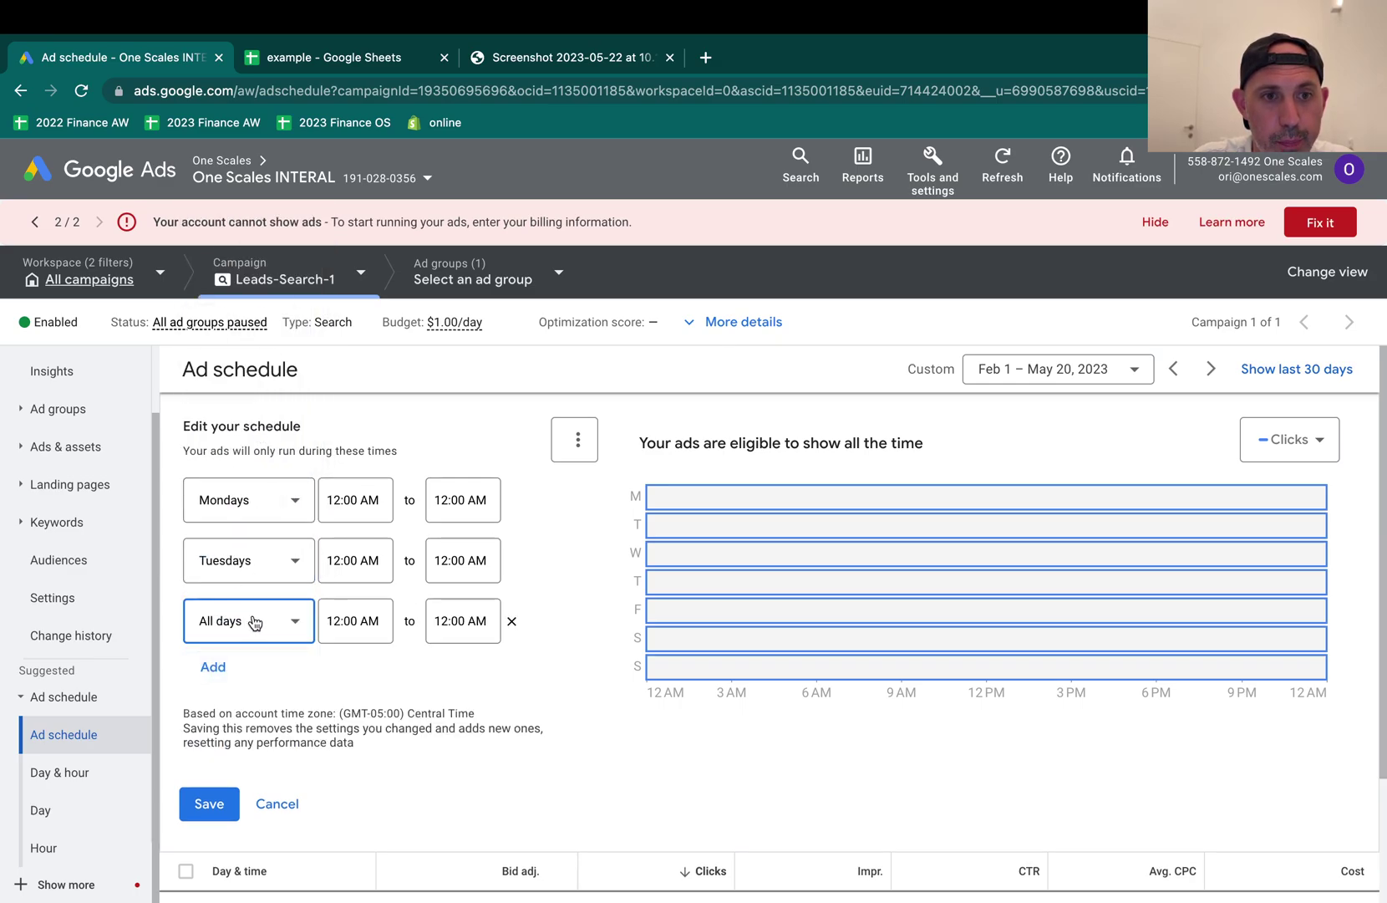
pyautogui.click(260, 619)
pyautogui.click(269, 577)
pyautogui.click(214, 666)
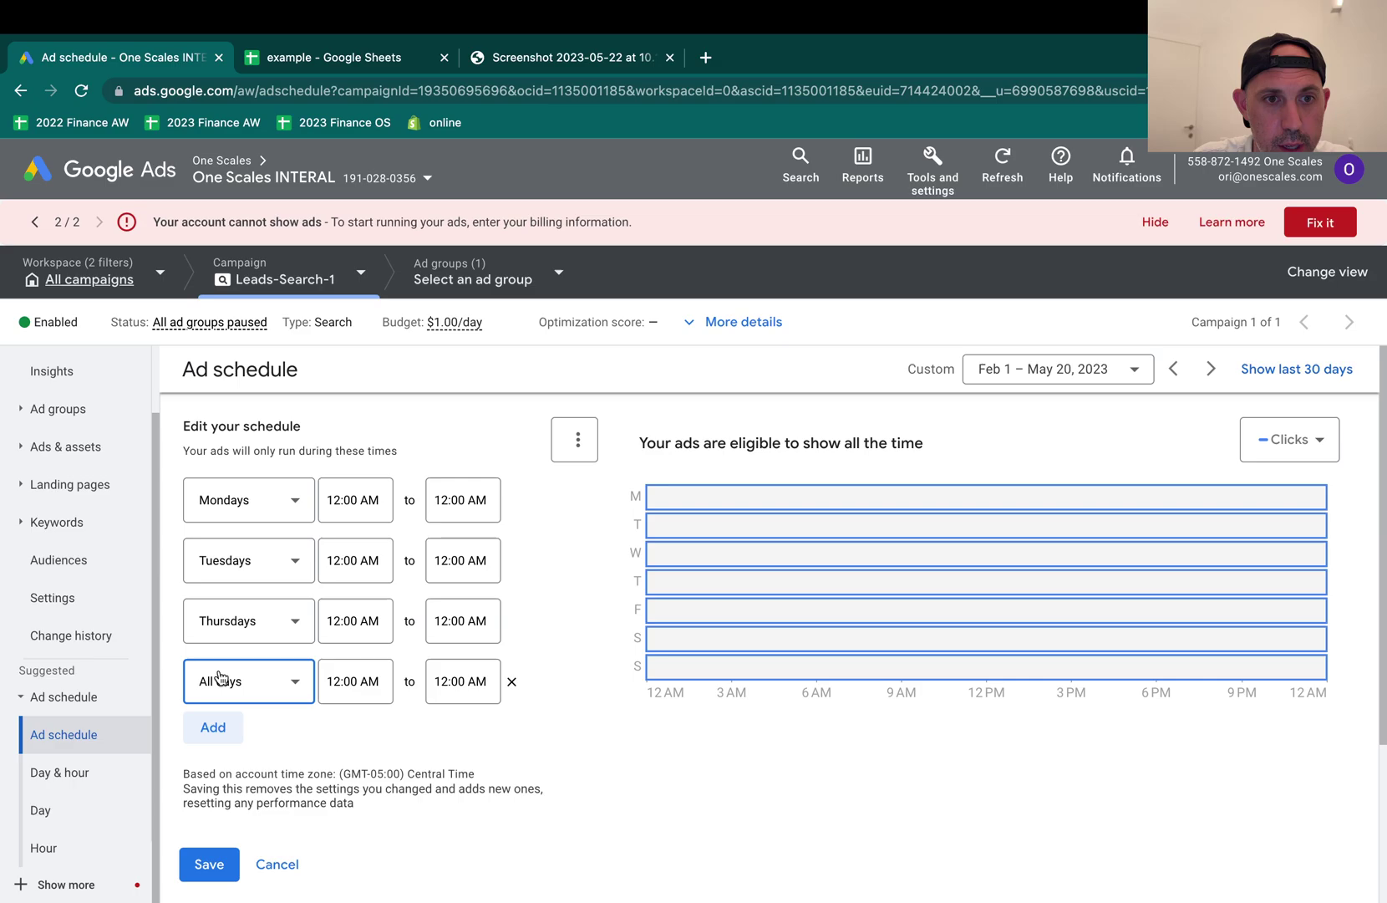
pyautogui.click(266, 681)
pyautogui.click(248, 683)
# Add all-day Saturdays and Sundays entries and save the schedule without Wednesday.
pyautogui.scroll(-2, 242, 635)
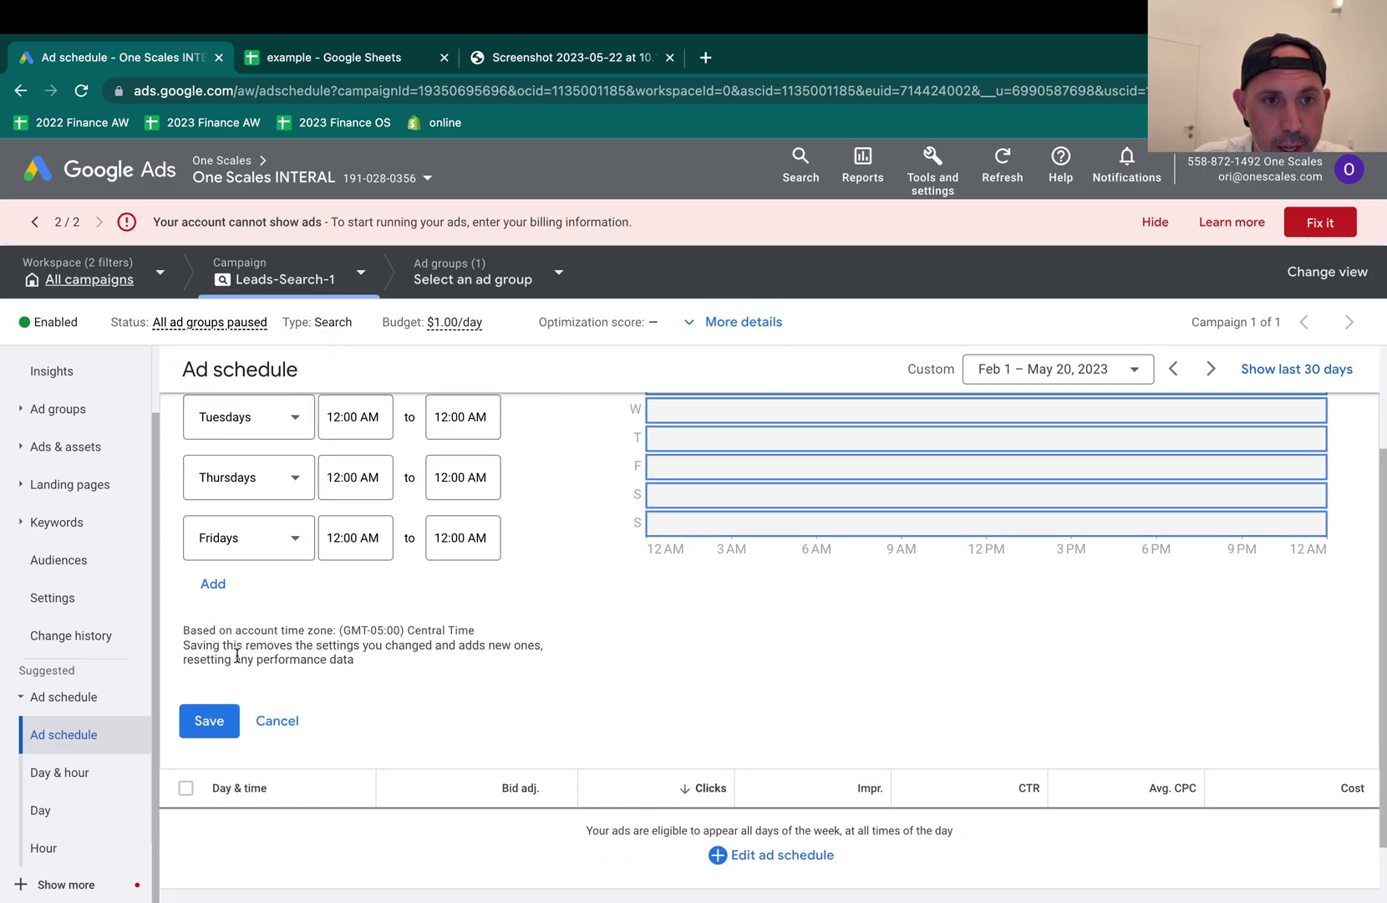
pyautogui.click(220, 575)
pyautogui.click(262, 603)
pyautogui.scroll(-1, 264, 605)
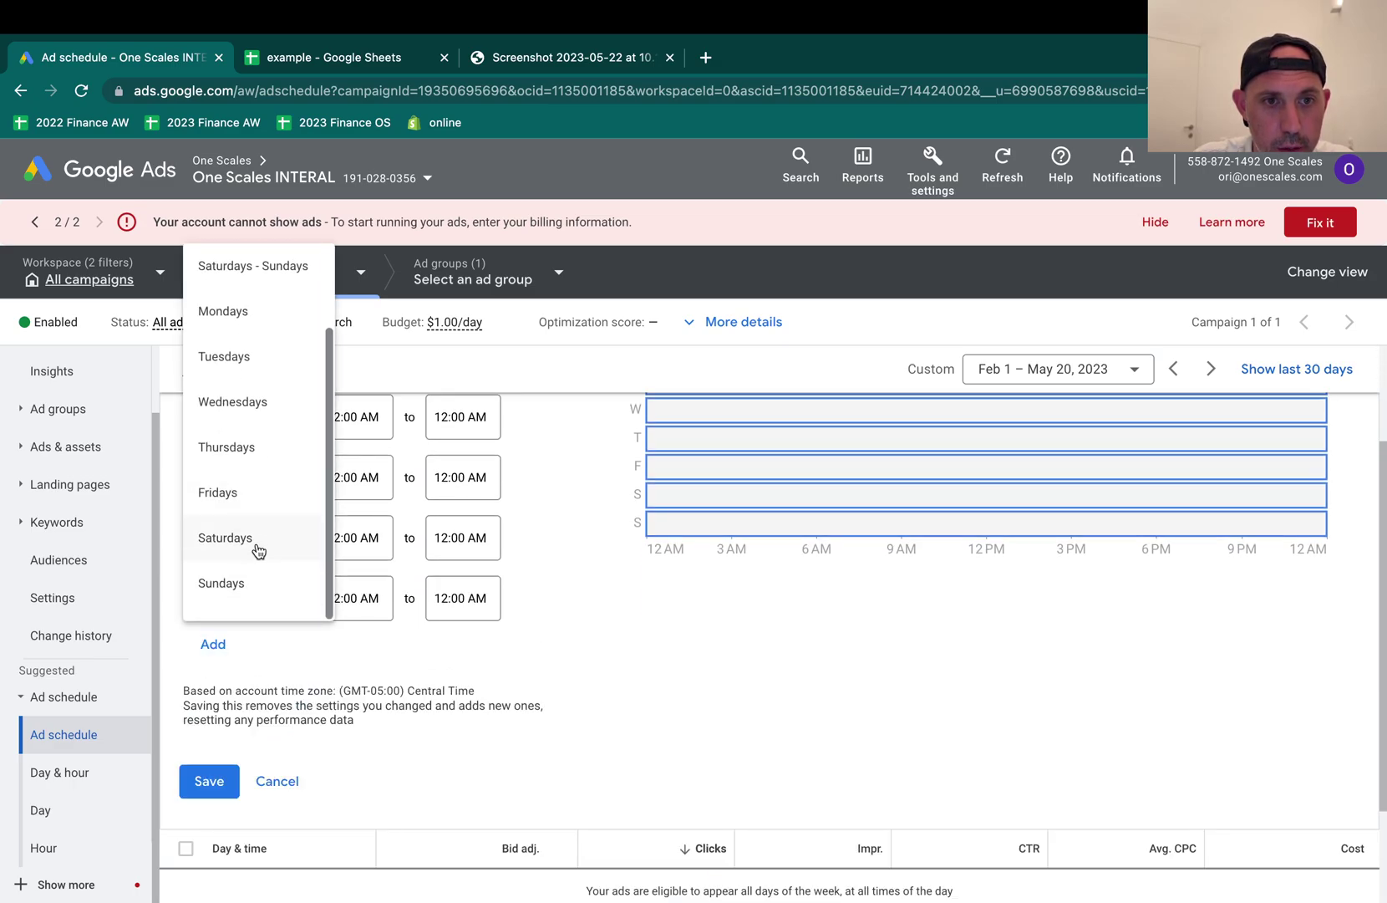
pyautogui.click(257, 548)
pyautogui.click(216, 646)
pyautogui.scroll(-1, 276, 648)
pyautogui.click(267, 631)
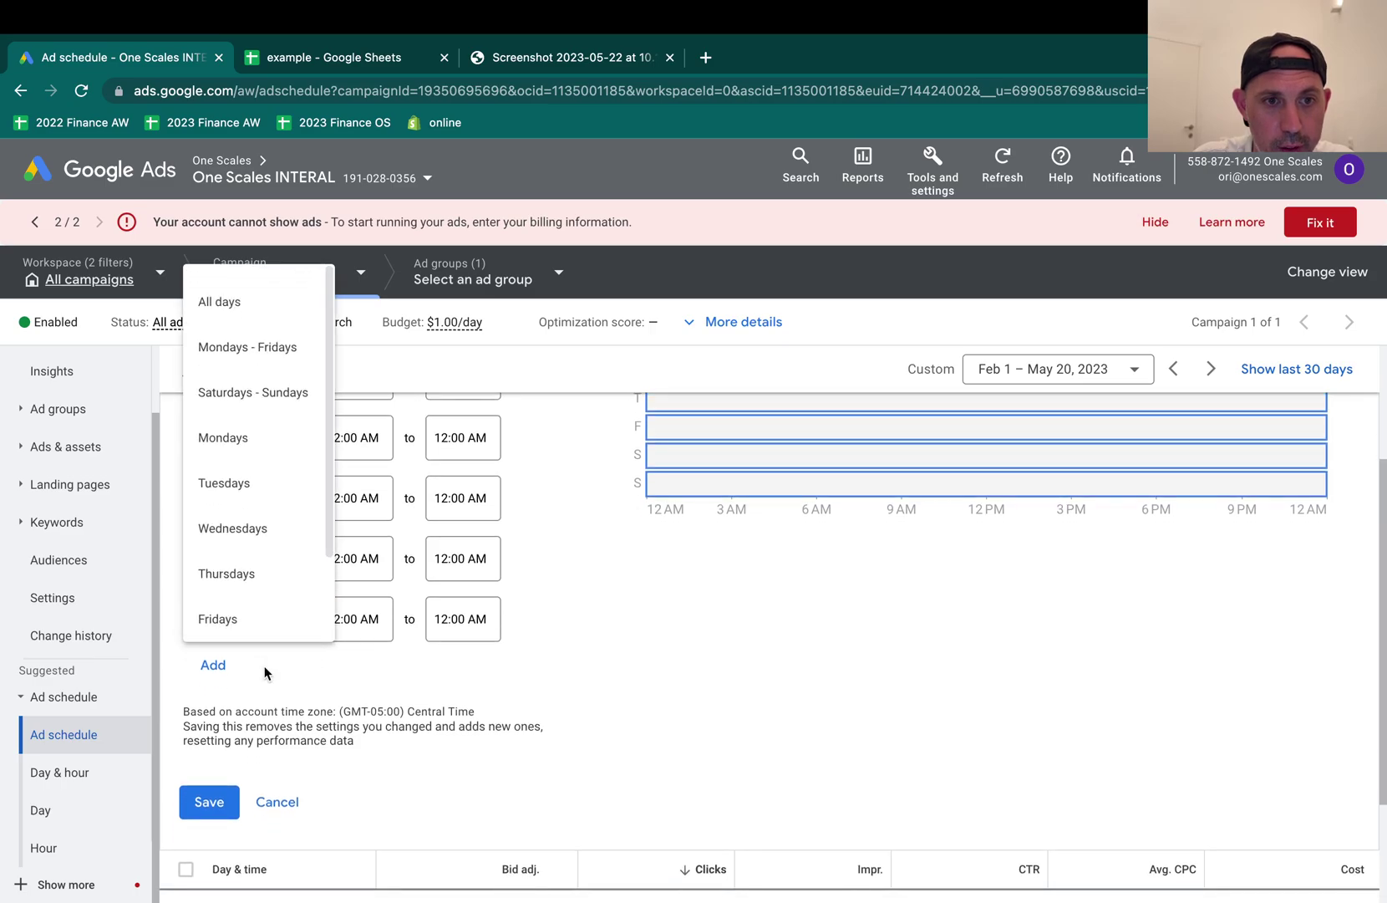
pyautogui.scroll(-1, 258, 620)
pyautogui.click(242, 613)
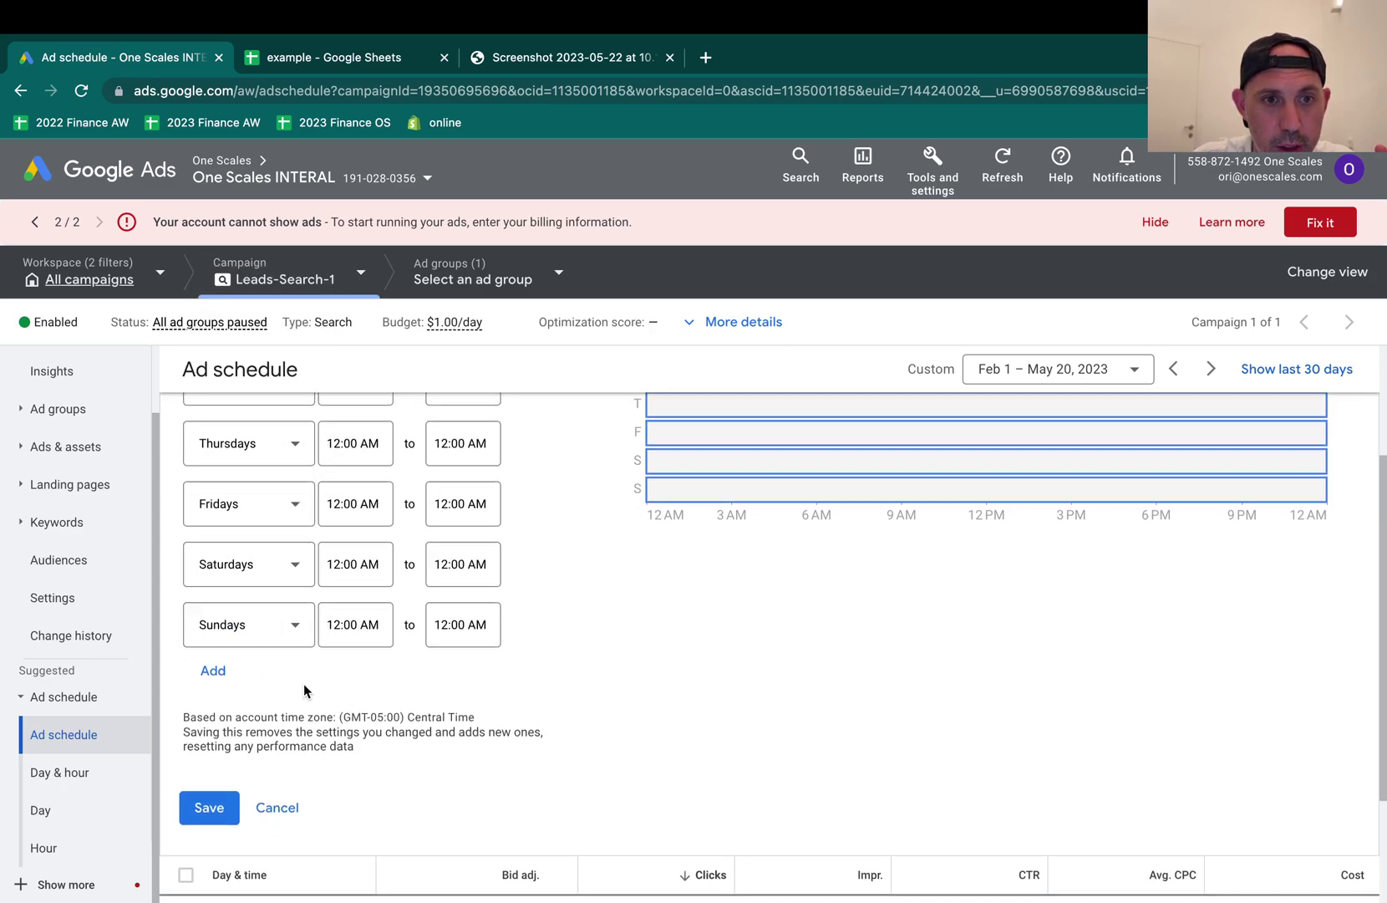
pyautogui.scroll(-5, 278, 737)
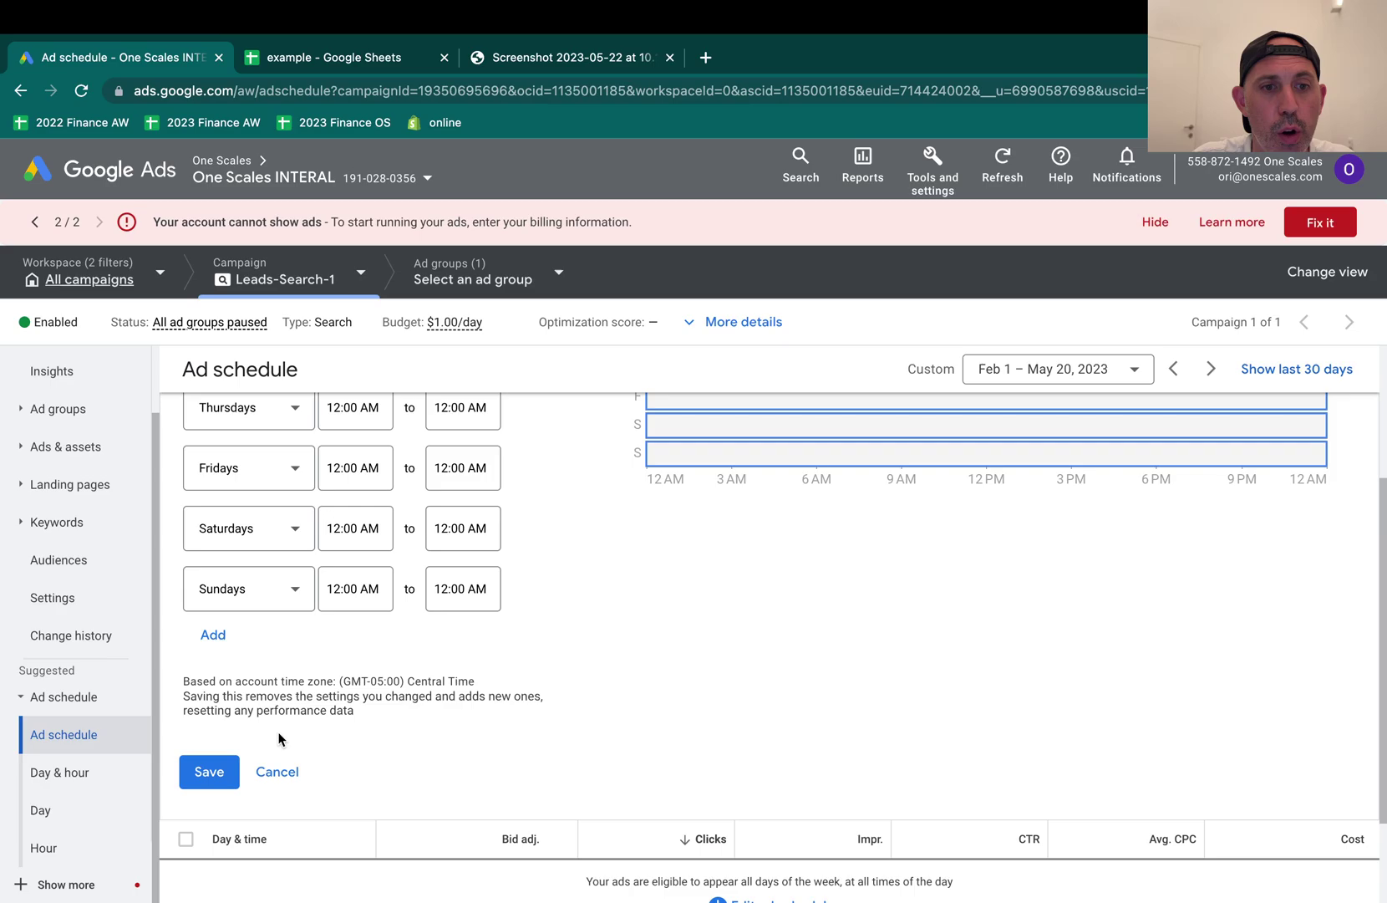
pyautogui.click(216, 773)
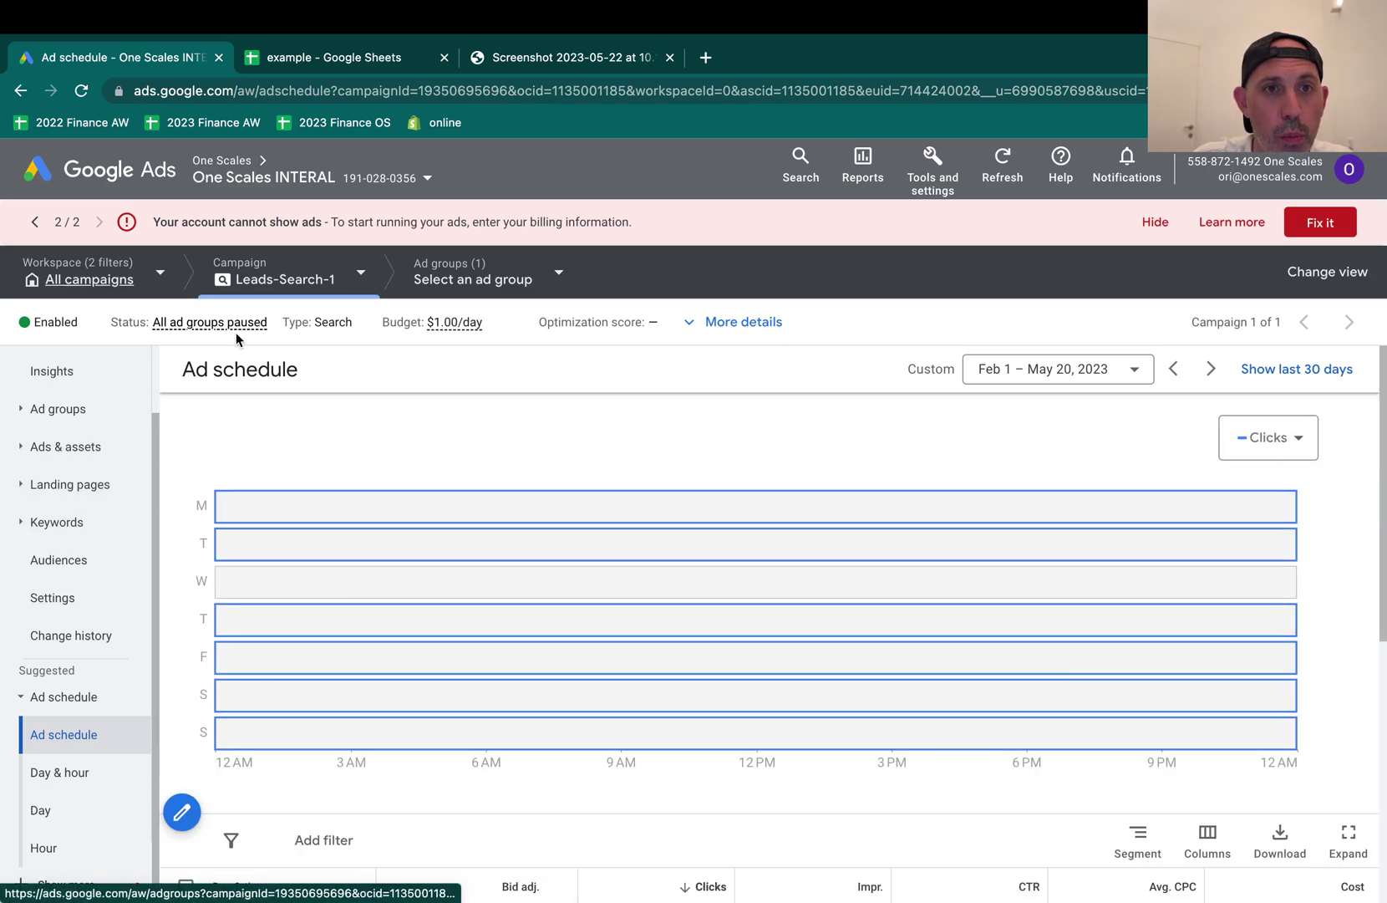
# Go to the campaigns list and append '-All0-days-no-WED' to the Leads-Search-1 name.
pyautogui.click(316, 288)
pyautogui.click(312, 411)
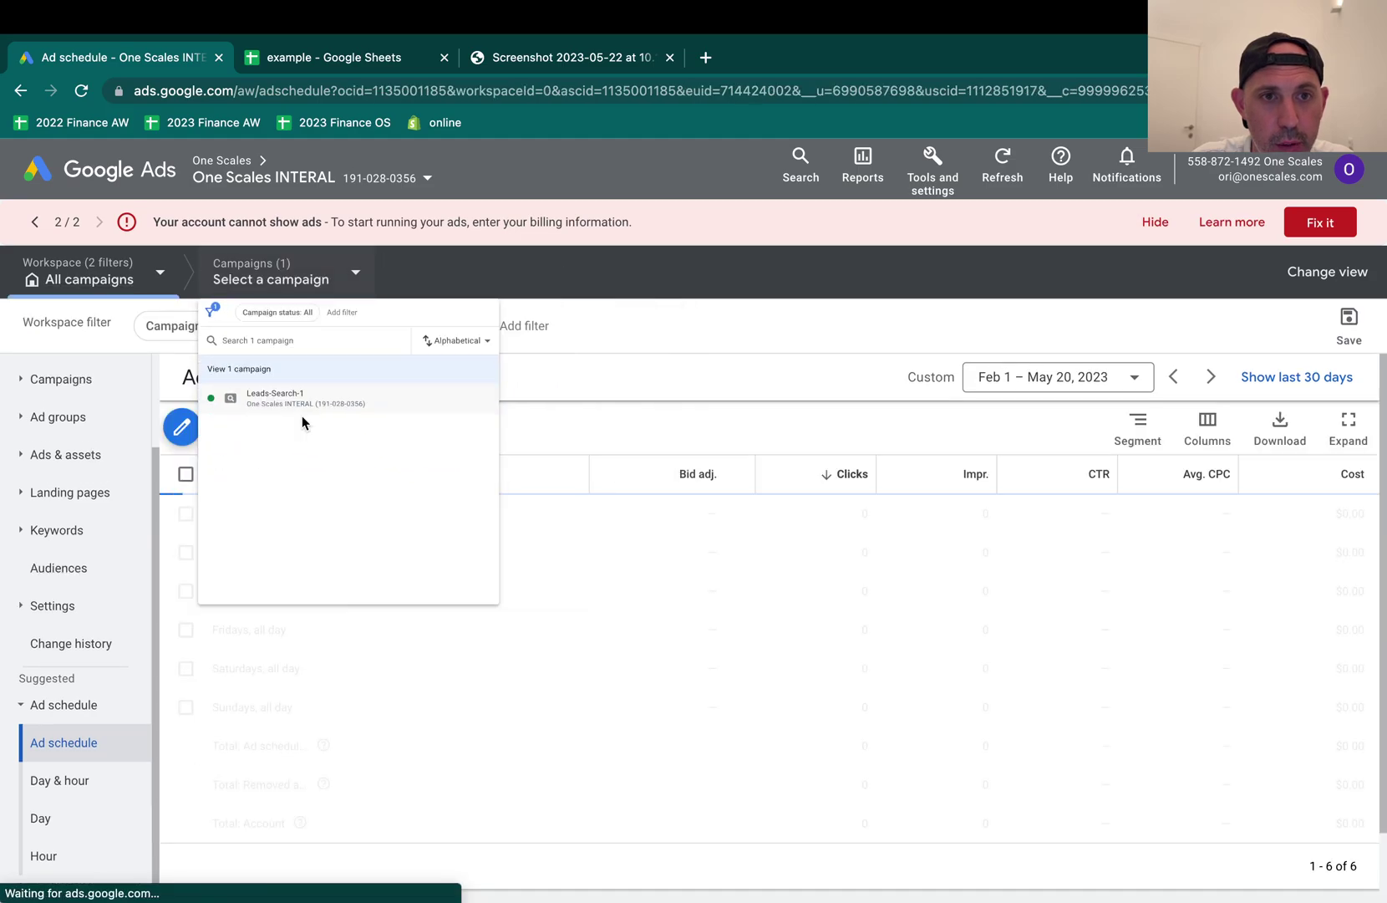
pyautogui.click(85, 378)
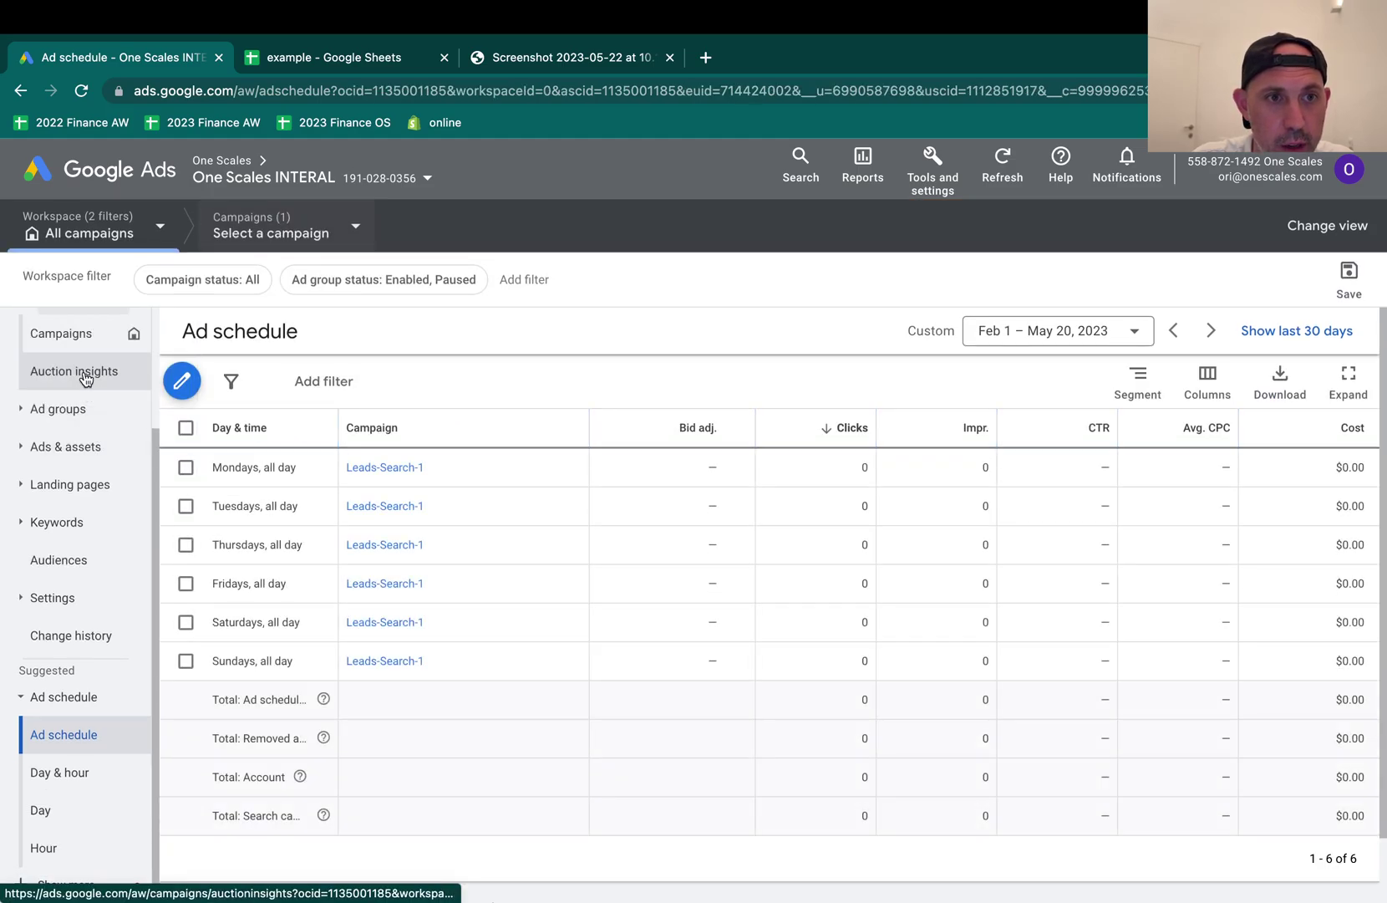
pyautogui.click(77, 334)
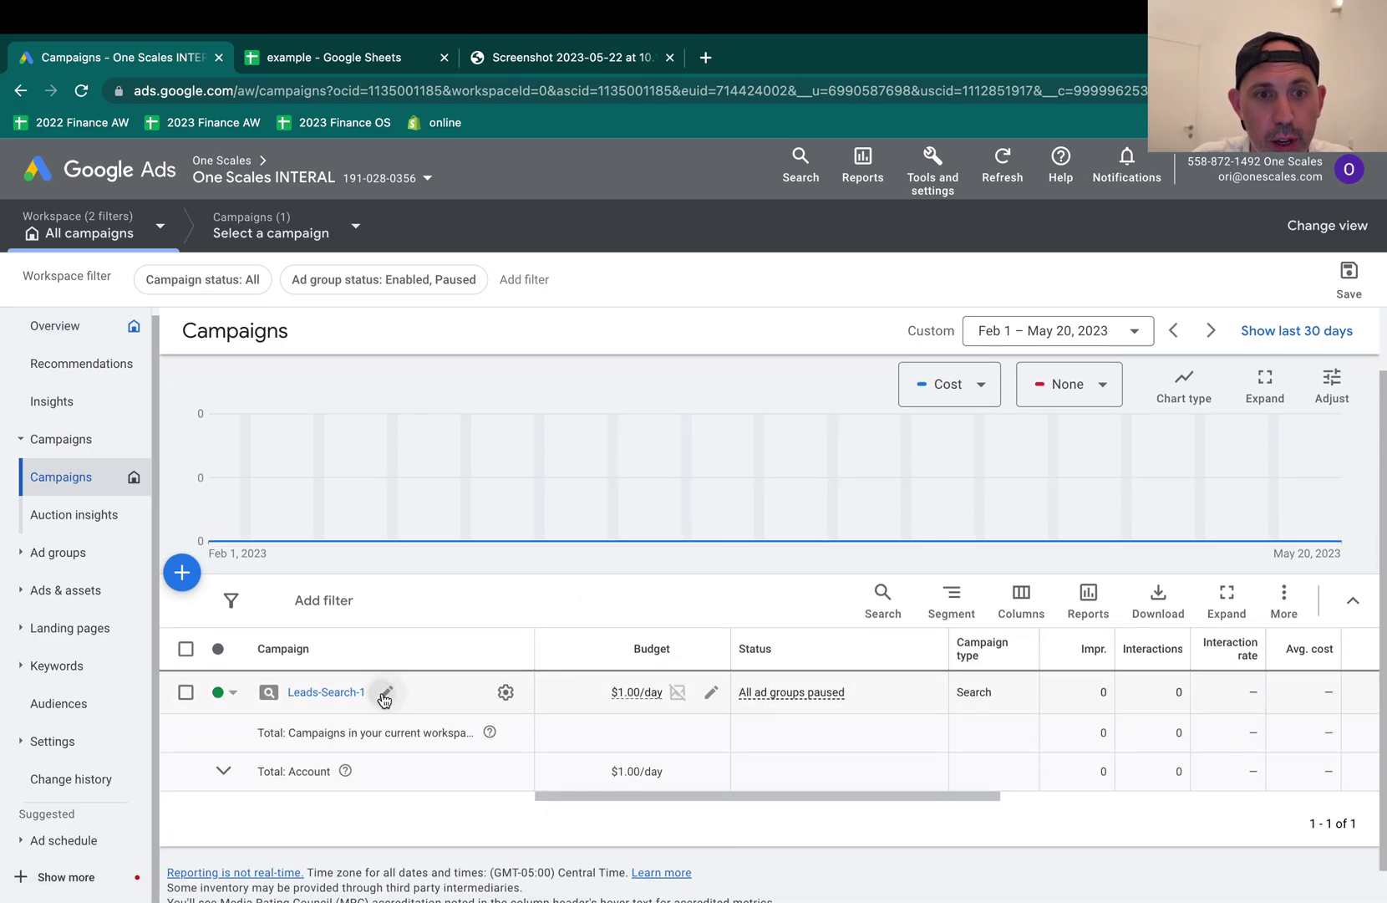
pyautogui.click(382, 693)
pyautogui.write('-A')
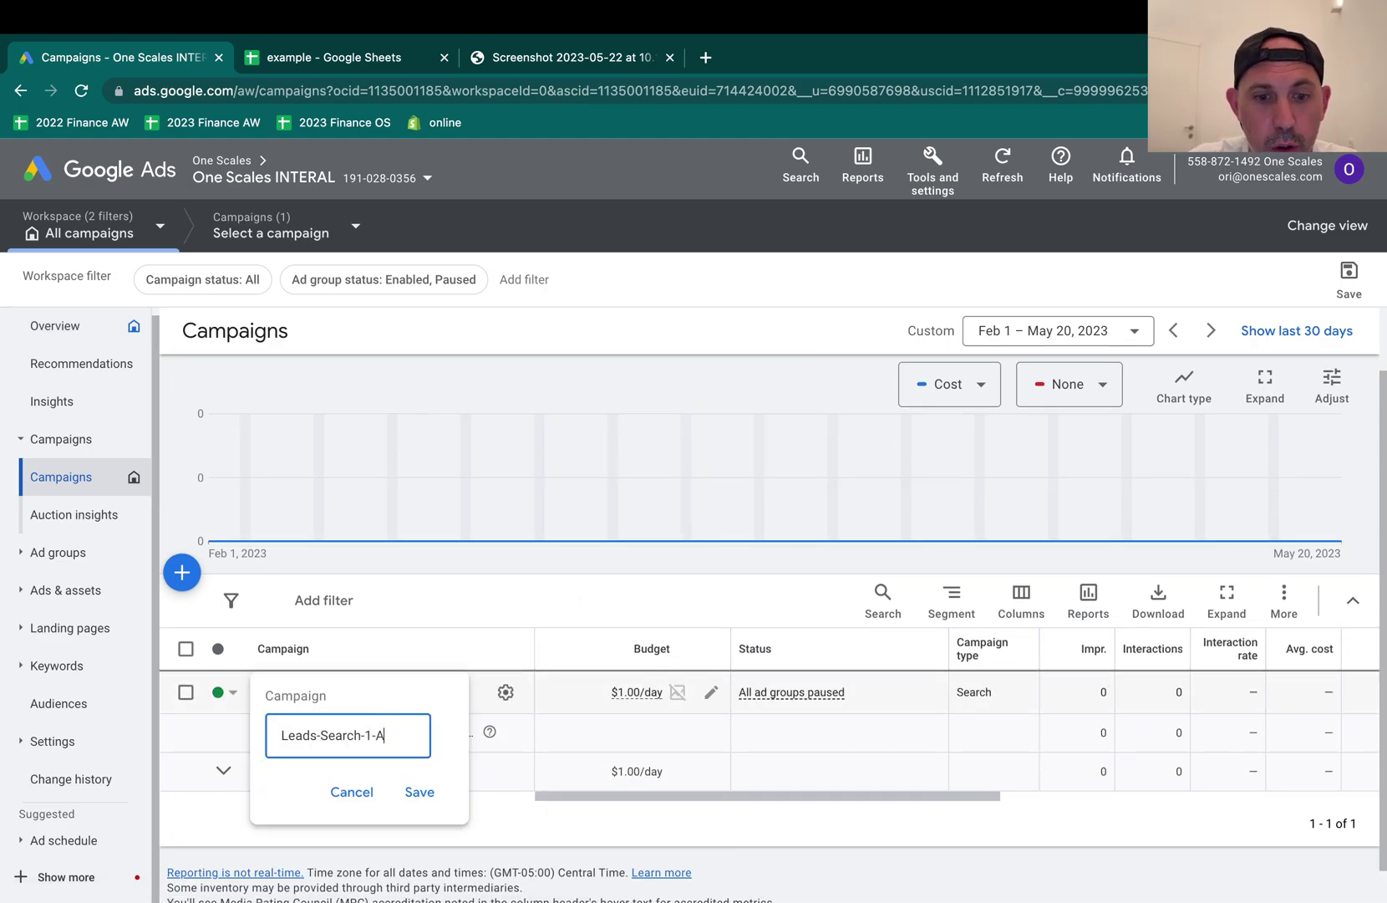
pyautogui.write('ll0-days-no-WED')
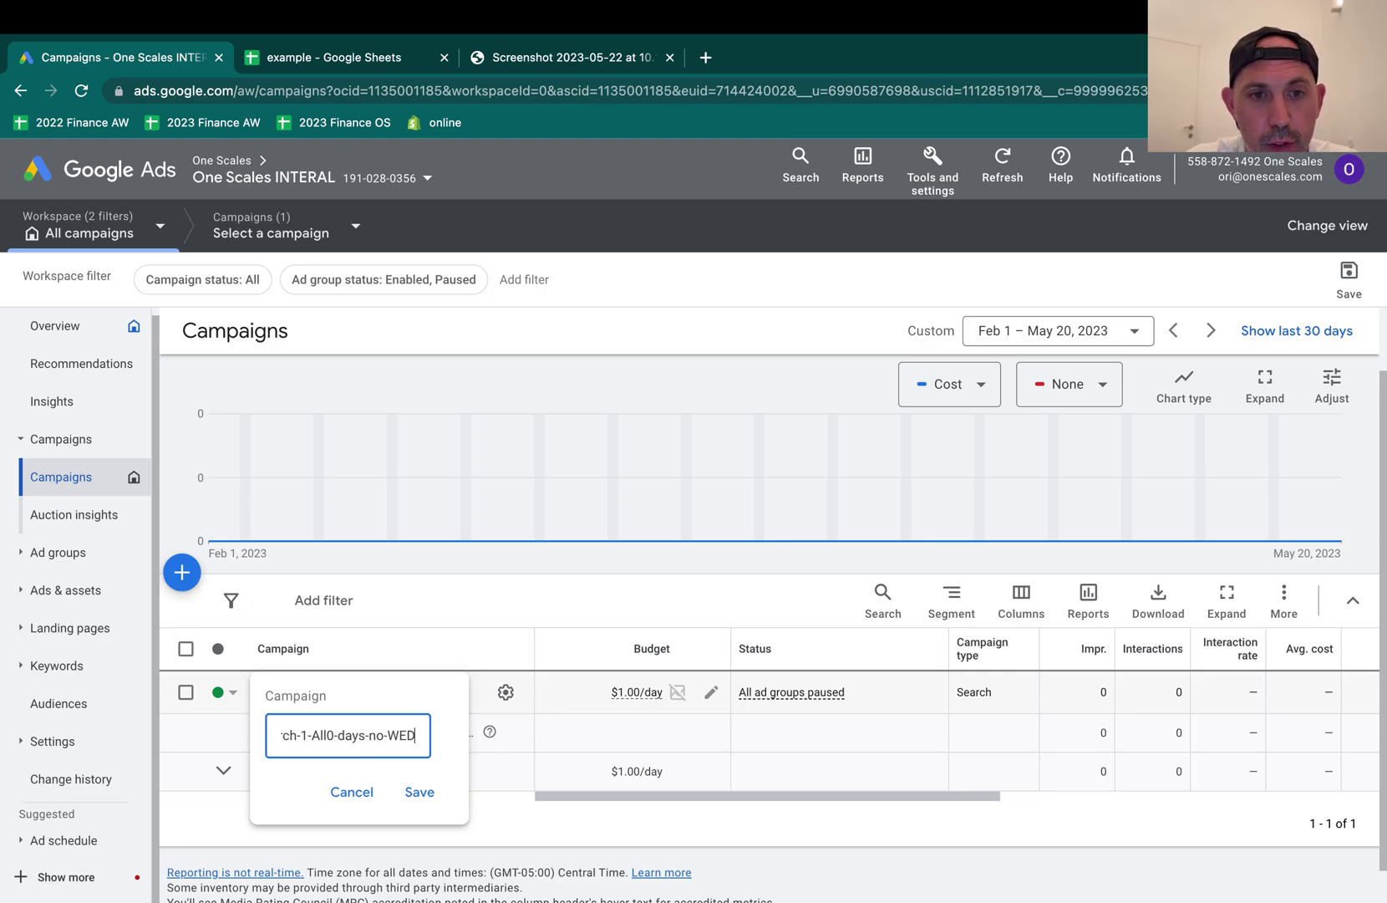
pyautogui.press('Return')
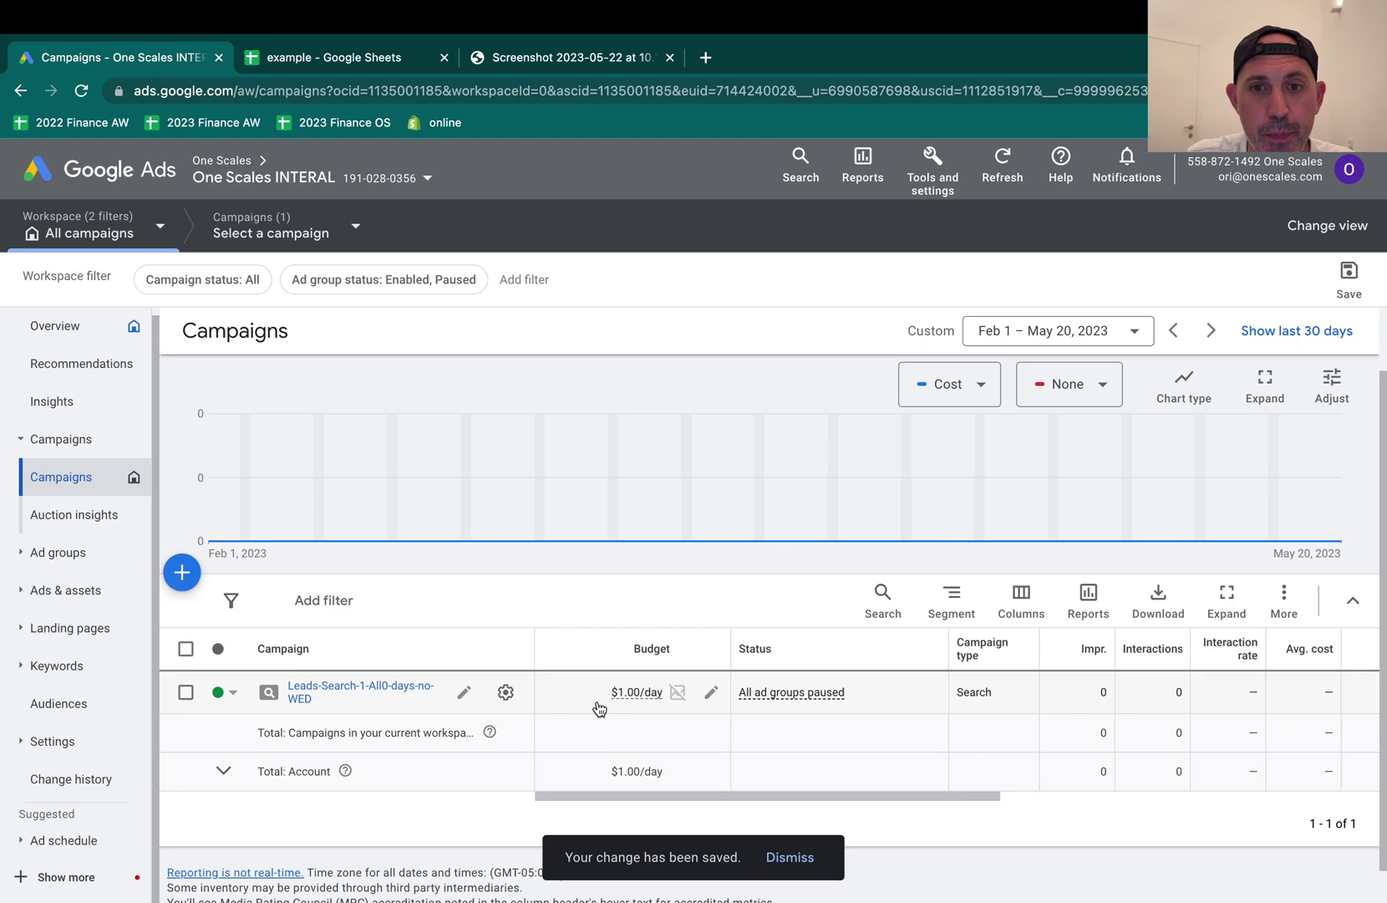
# Select the renamed campaign, copy it with Ctrl+C, and check the More menu's Paste option.
pyautogui.click(185, 694)
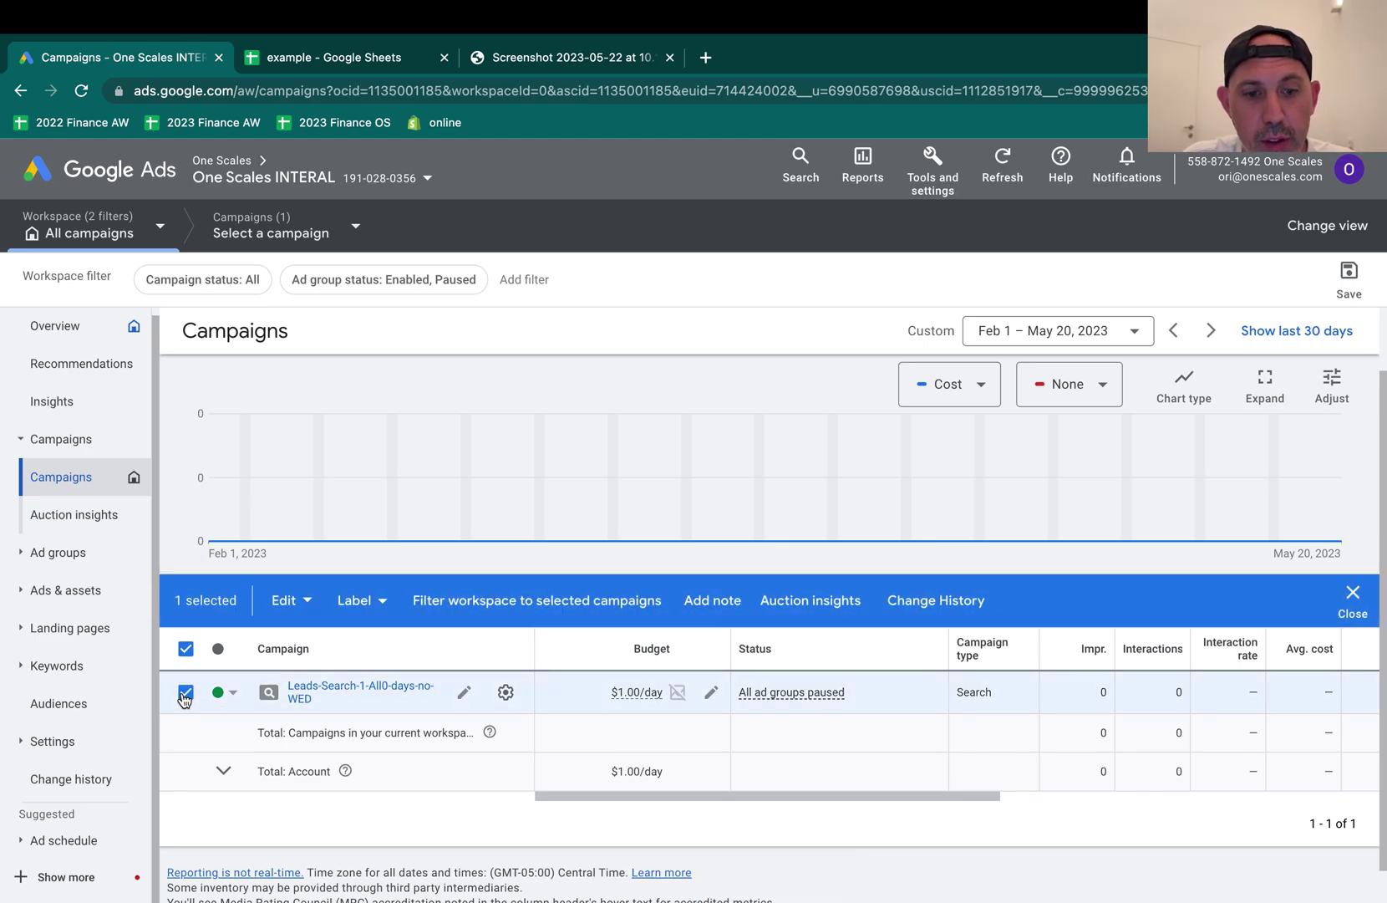
pyautogui.hotkey('ctrl', 'c')
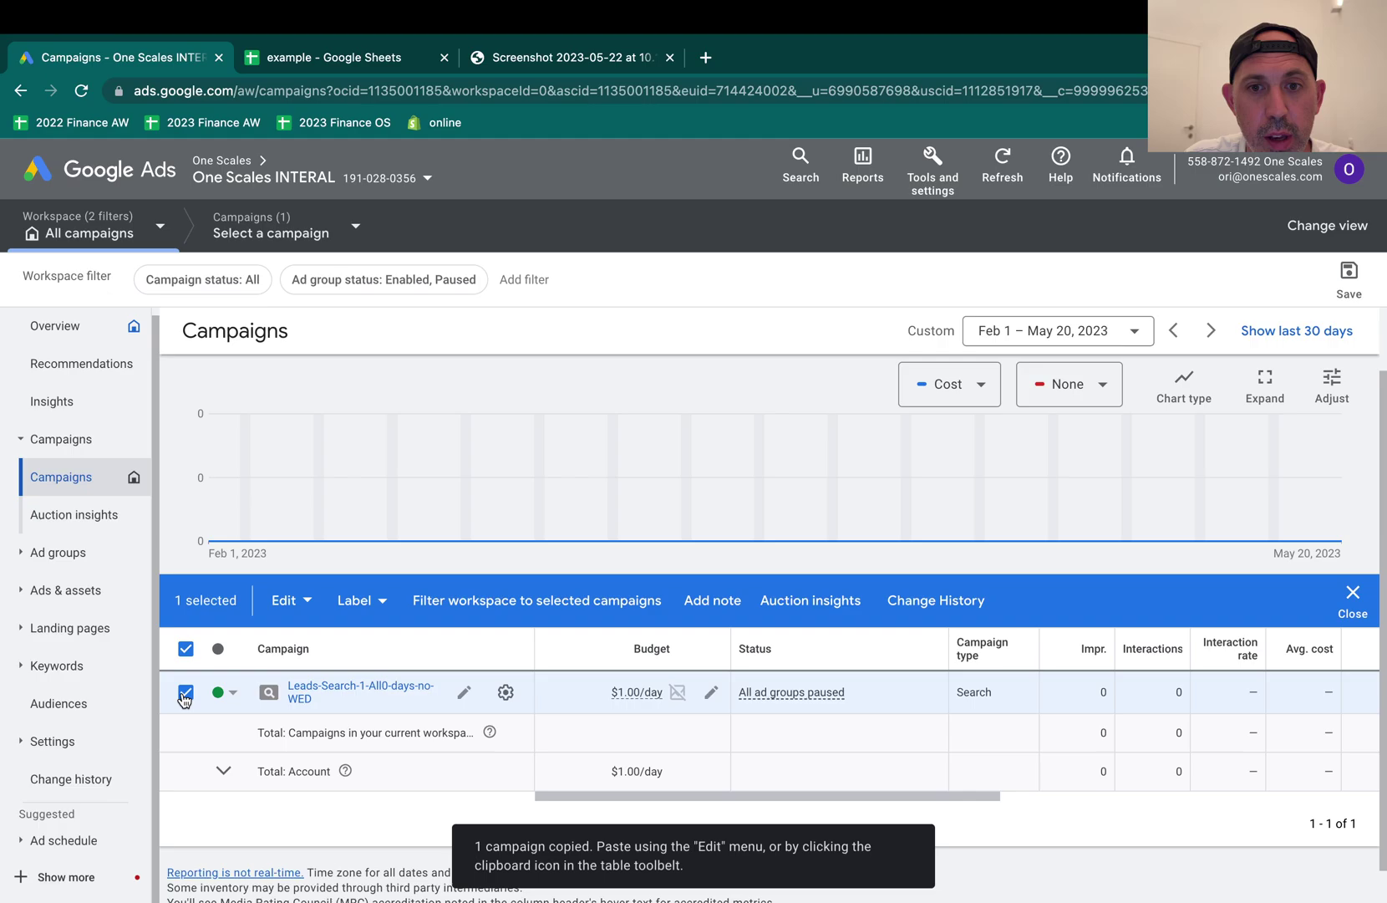
pyautogui.click(1351, 604)
pyautogui.click(1285, 593)
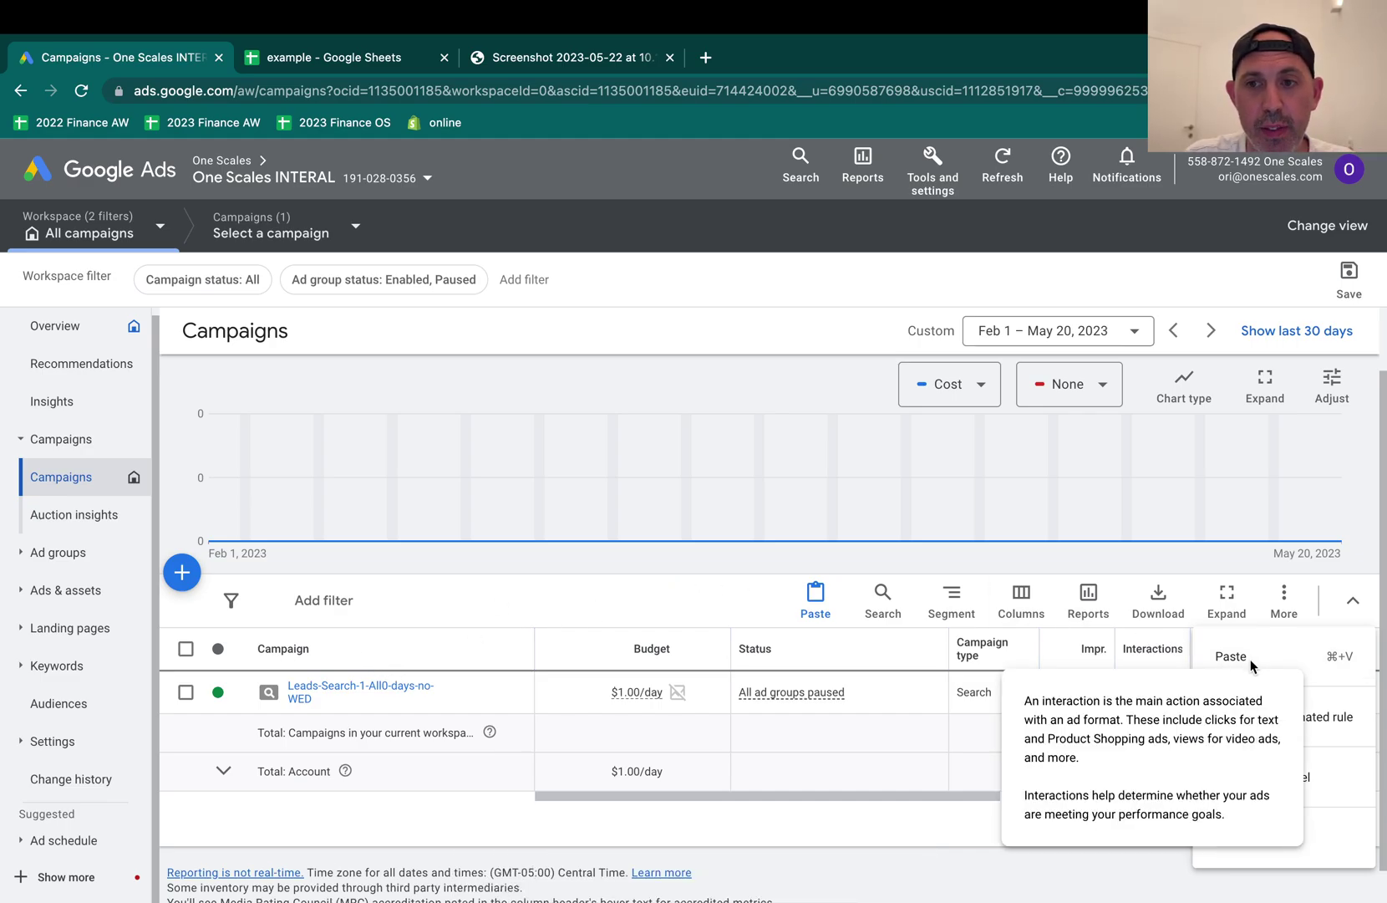
pyautogui.click(666, 603)
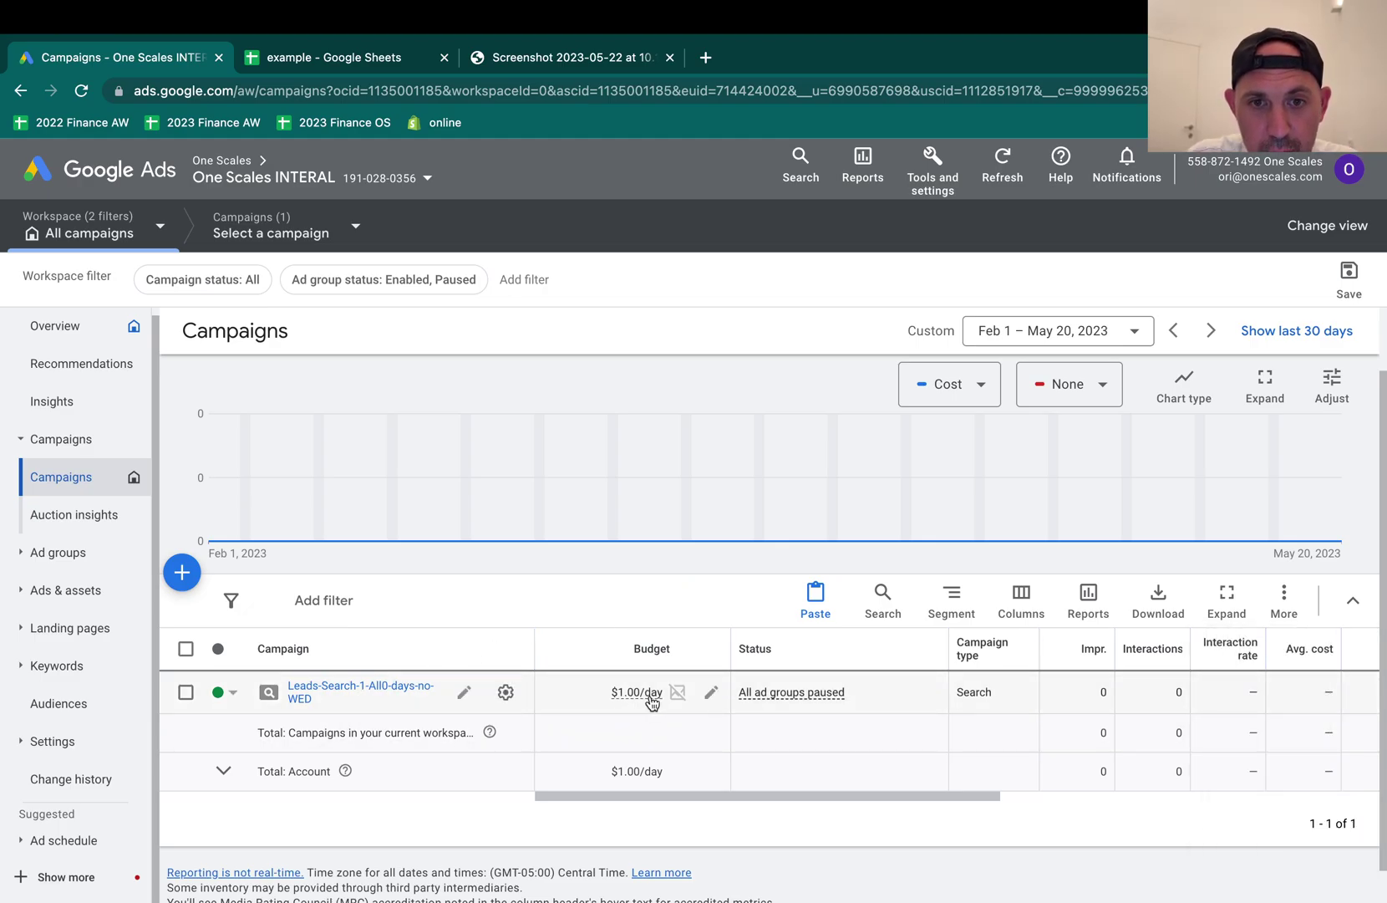
pyautogui.moveTo(642, 694)
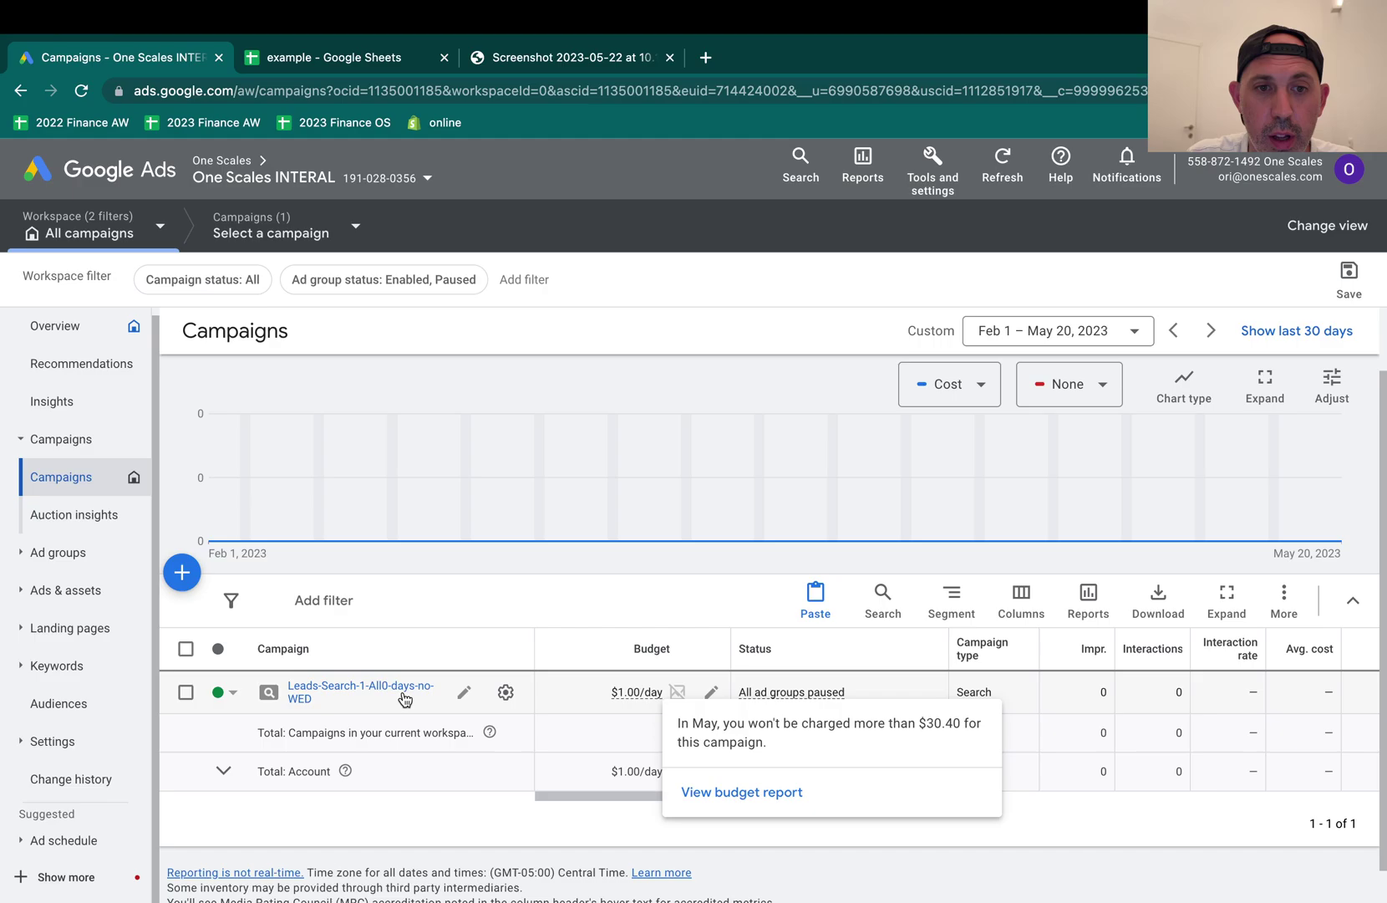